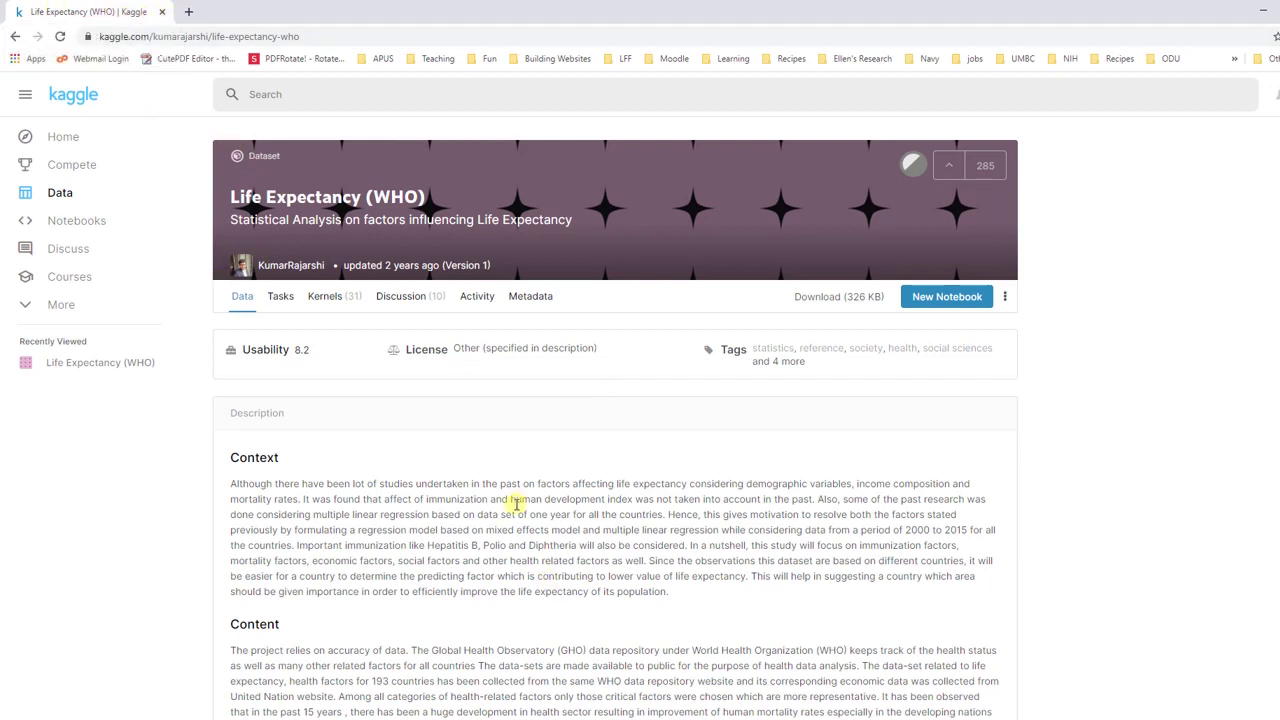
Step: Examine the description and data preview of the Life Expectancy (WHO) dataset on Kaggle
scroll(517, 503, down, 10)
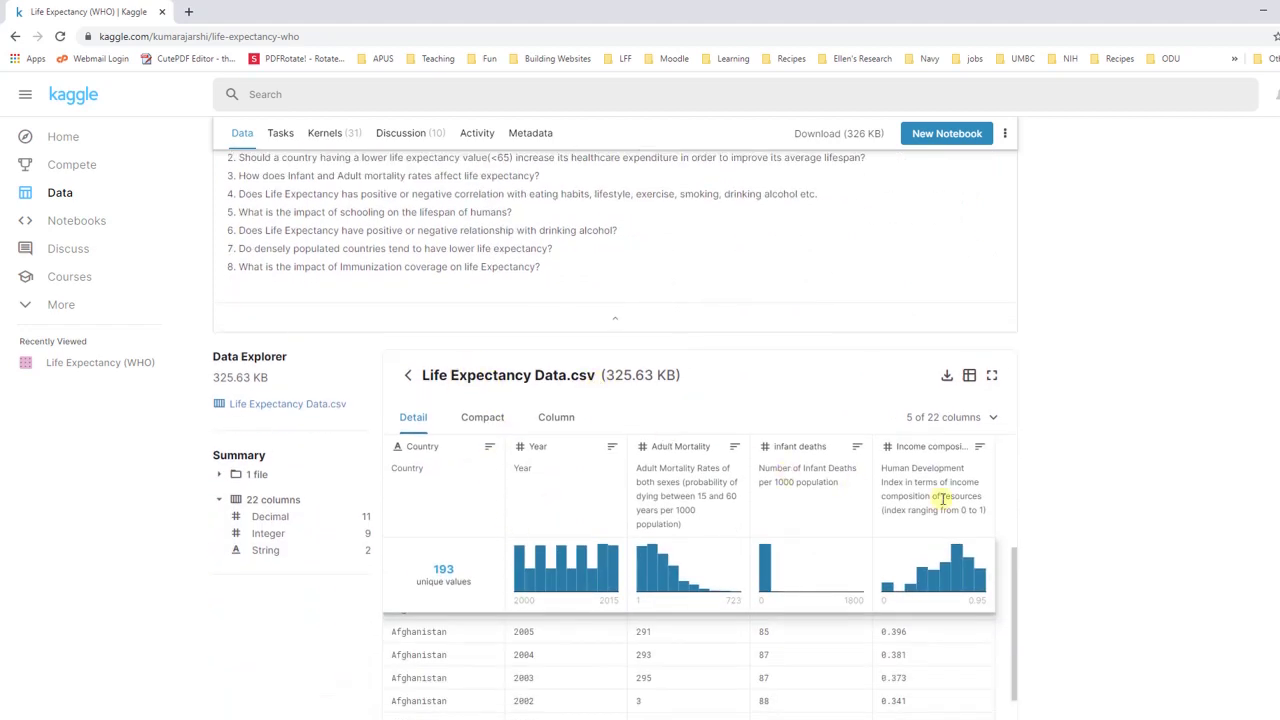
scroll(912, 543, down, 3)
scroll(1068, 536, down, 1)
scroll(1068, 536, down, 3)
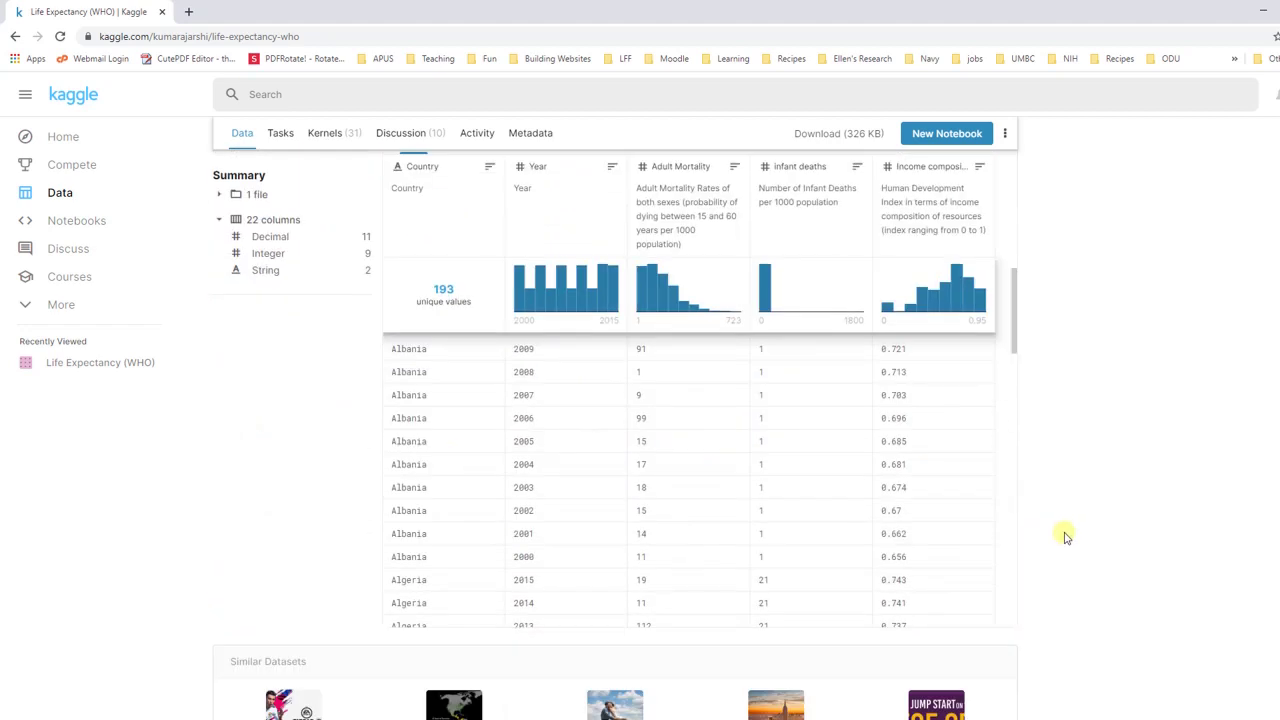
scroll(1091, 529, up, 8)
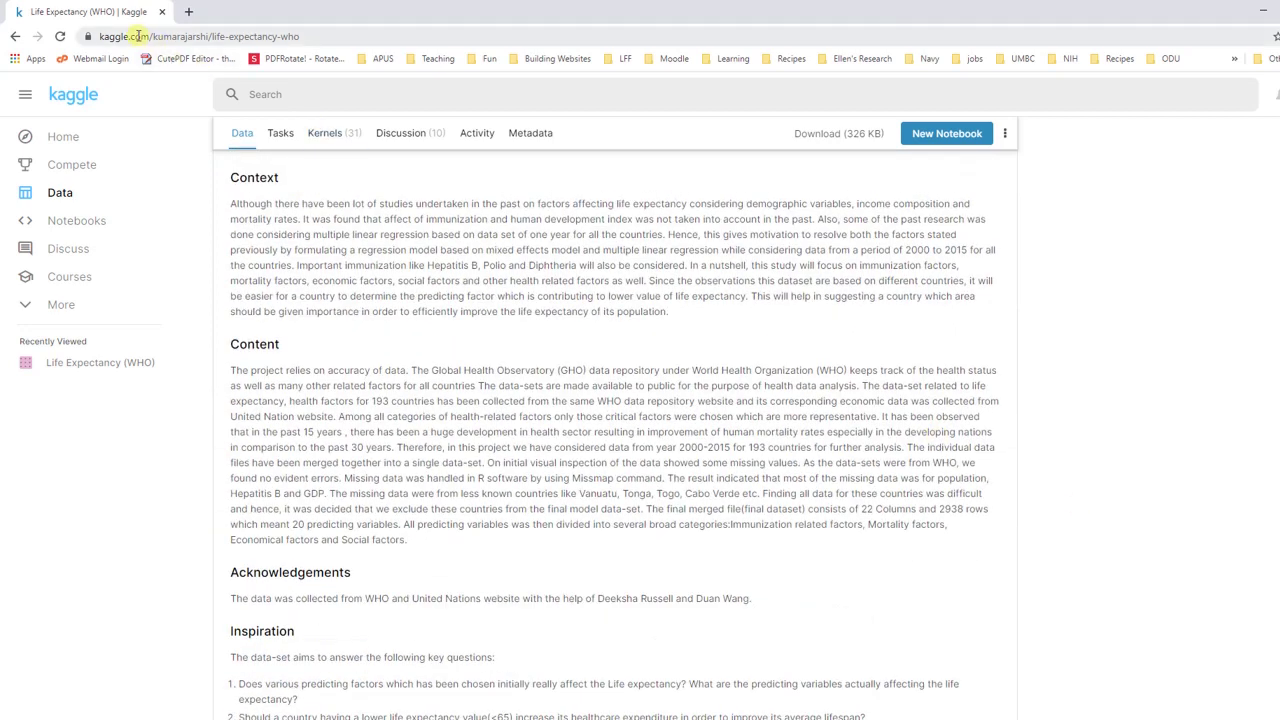
Step: Switch to the Life Expectancy Data workbook in Excel and show the full dataset sheet, datasets_12603_17232_Life Expec
mouse_move(702, 719)
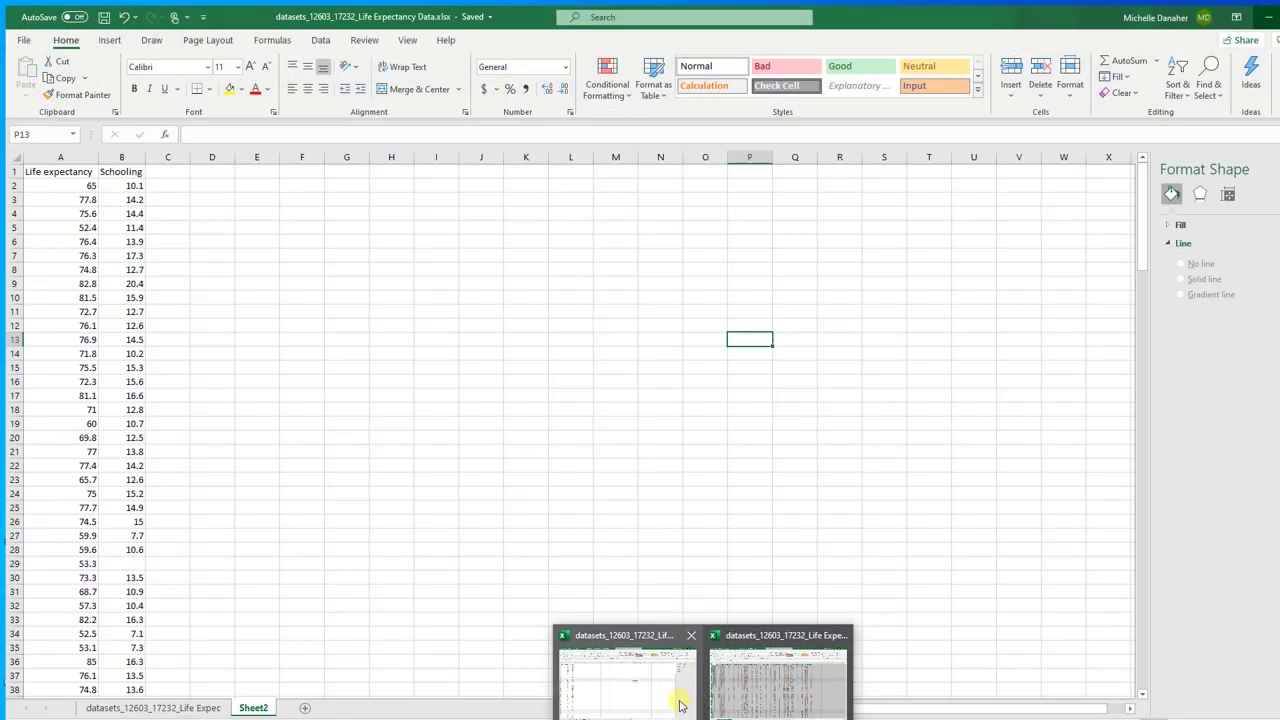
click(680, 705)
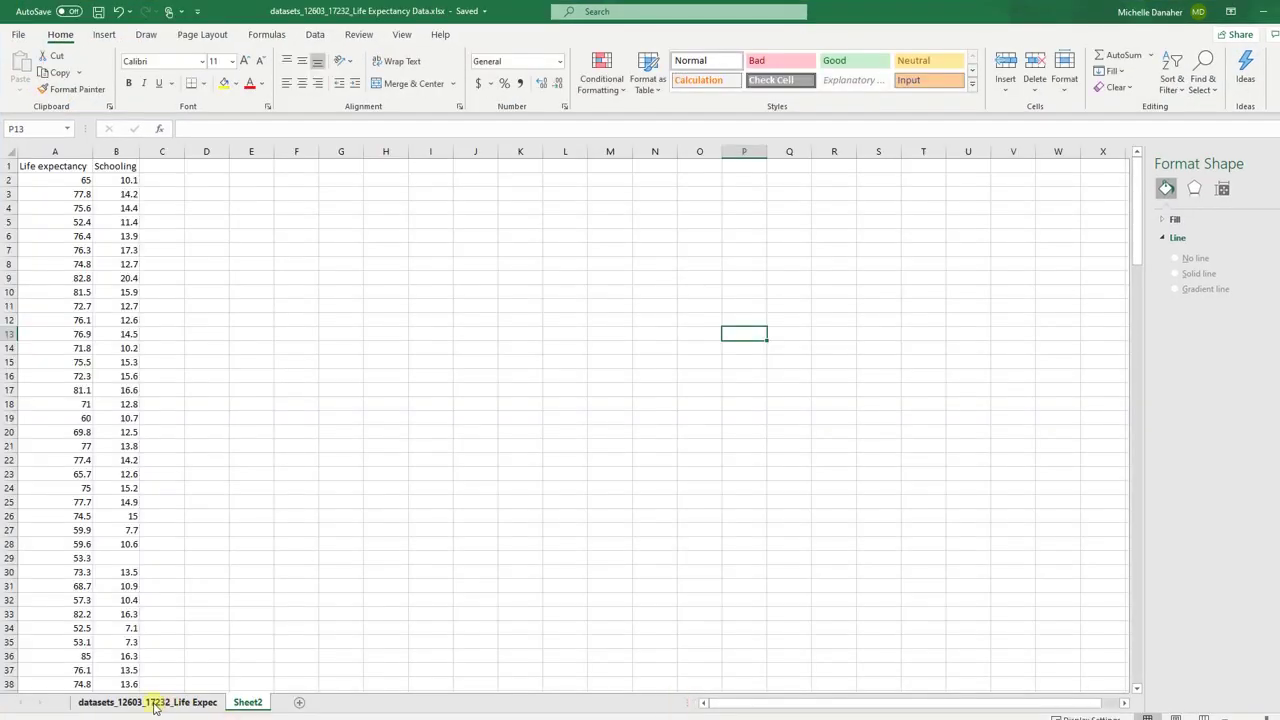
click(168, 707)
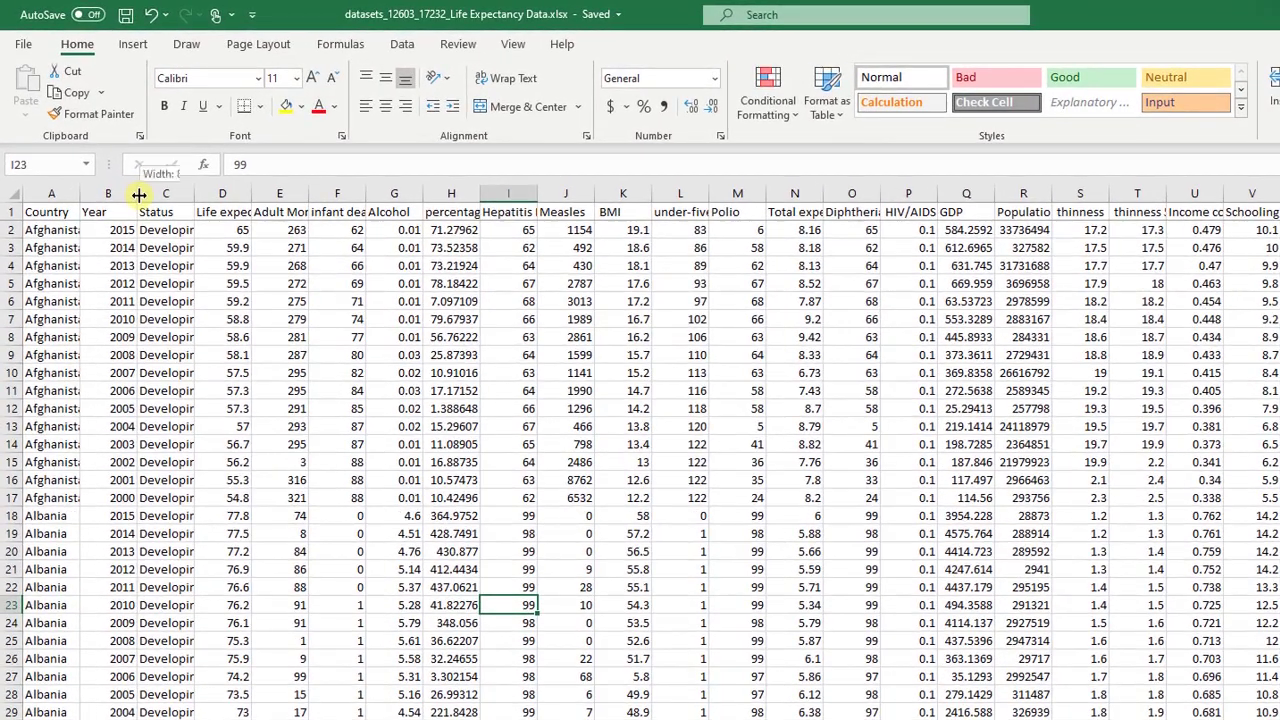
Step: Widen the Country column to fit the full country names and adjust the width of the Year column
drag(177, 455, 178, 495)
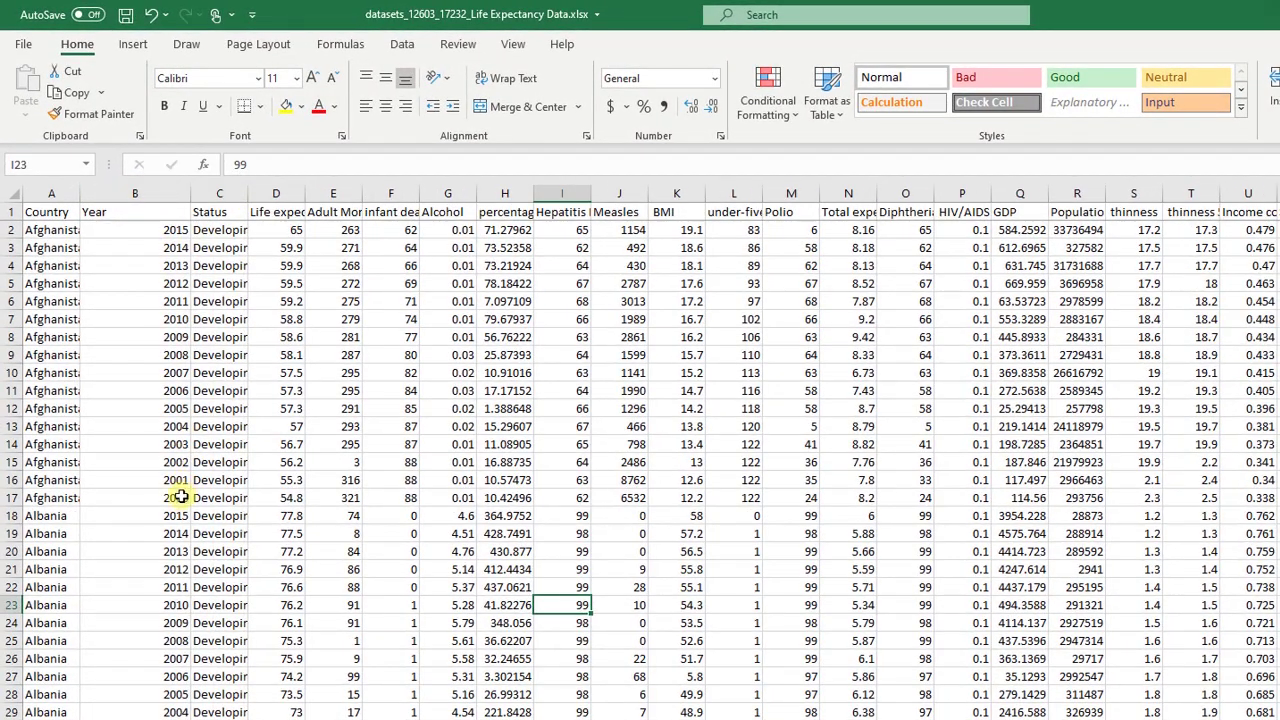
drag(189, 330, 102, 197)
click(400, 250)
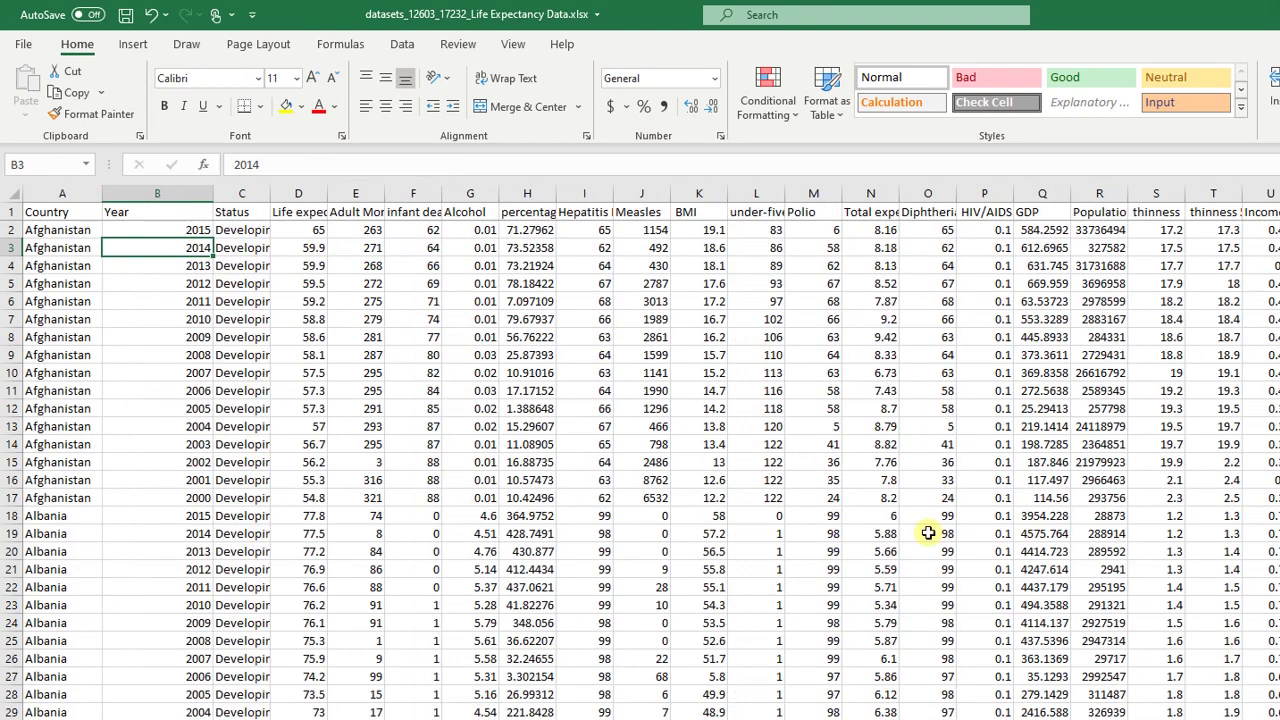
click(745, 533)
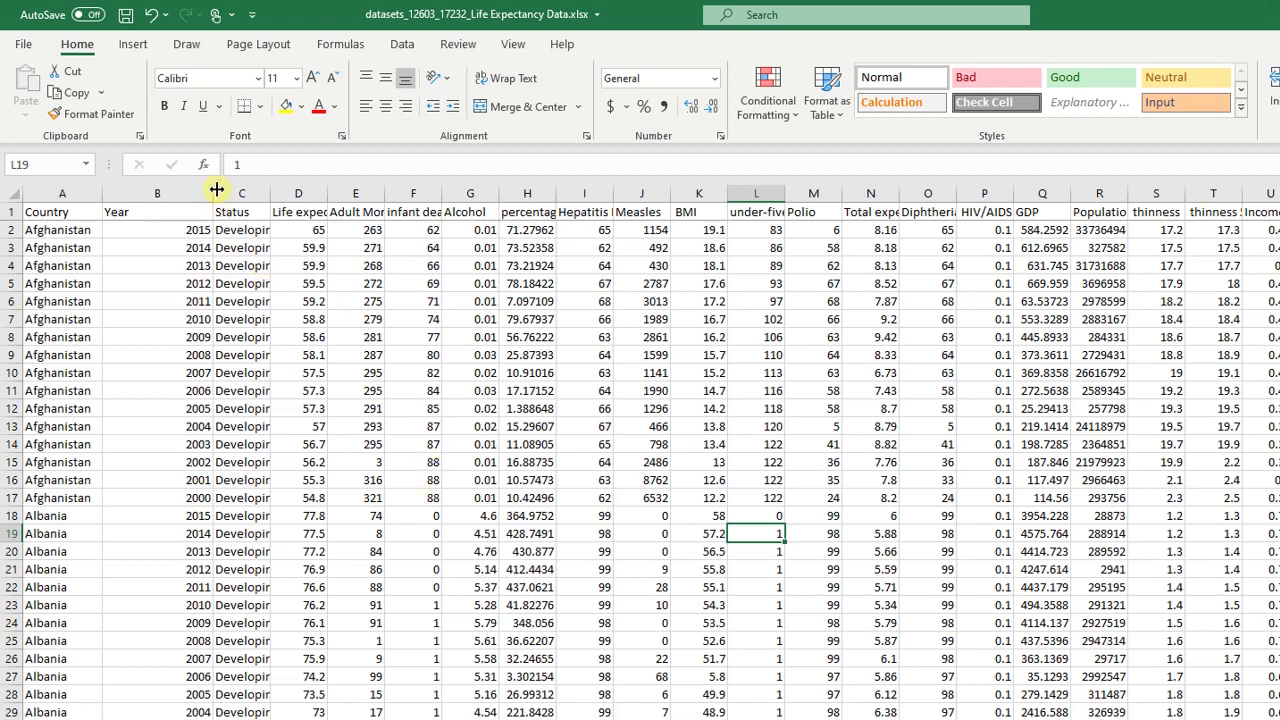
drag(207, 189, 170, 189)
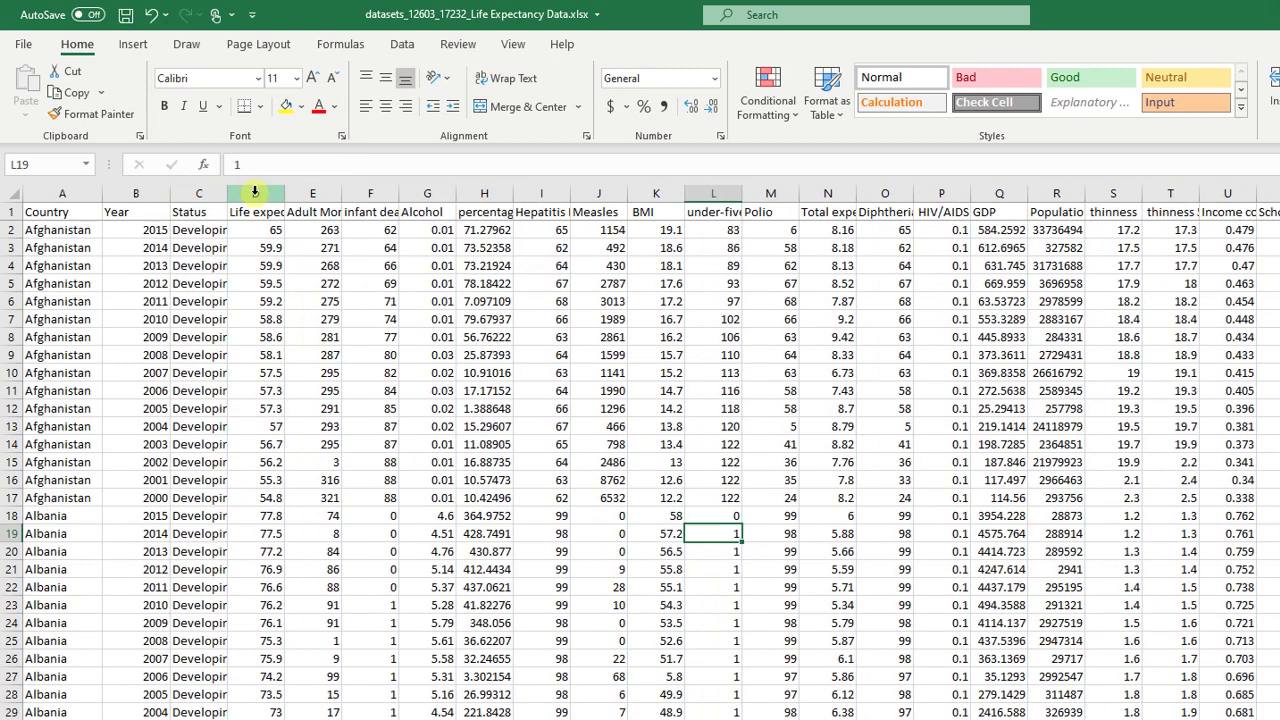
Step: Widen the Life expectancy column until its full header fits
click(256, 193)
drag(285, 193, 353, 196)
click(806, 424)
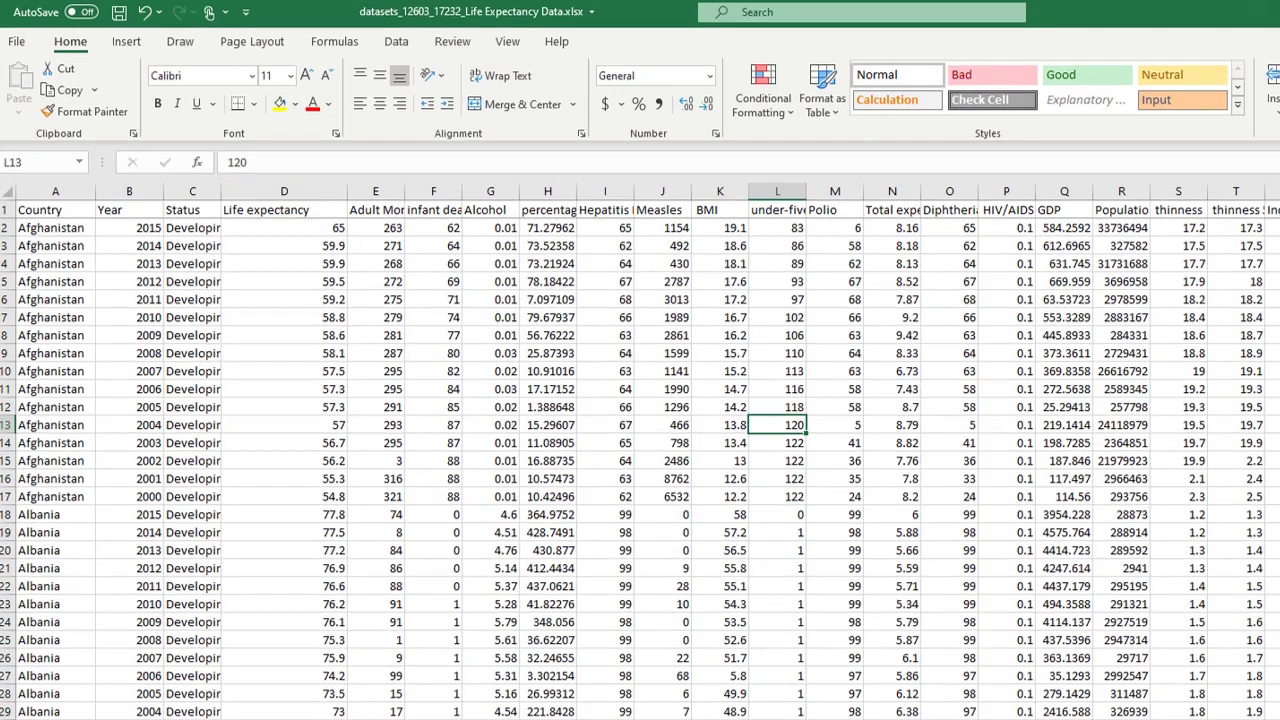
Step: Highlight the Schooling and Life expectancy columns in the full dataset and return to Sheet2
click(1246, 189)
drag(1250, 69, 1226, 69)
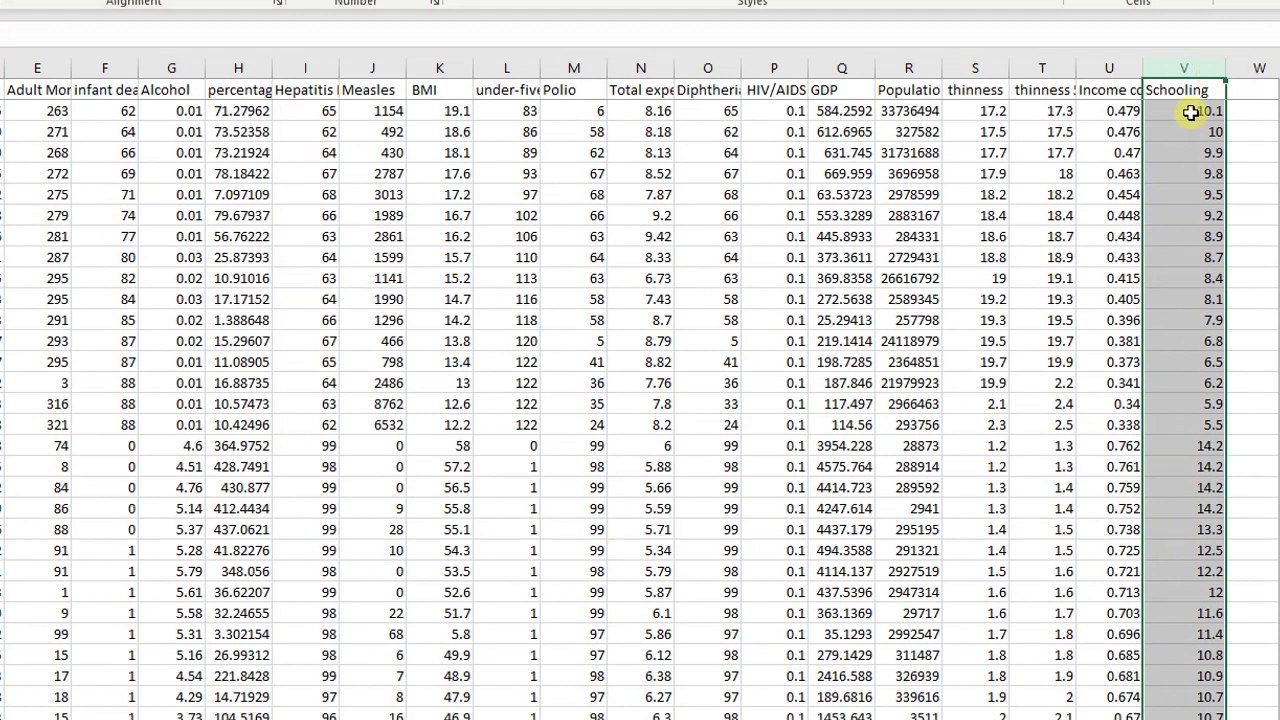
click(1191, 113)
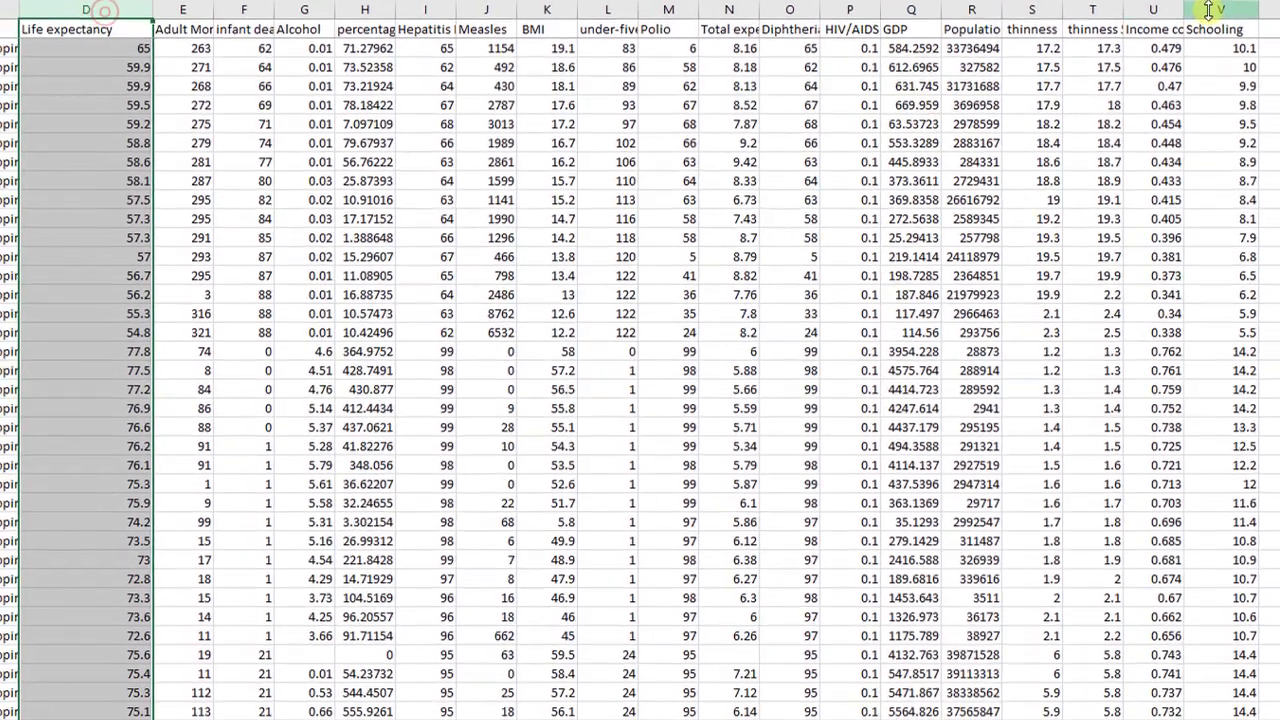
click(1165, 66)
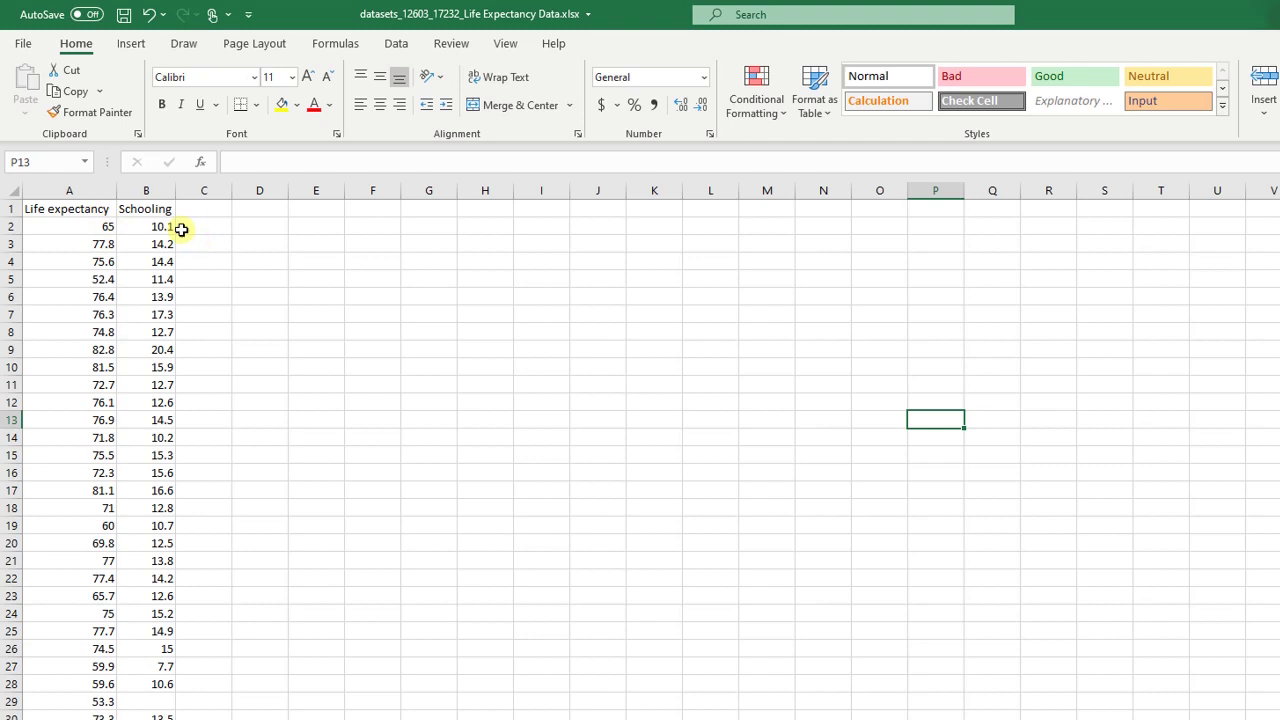
Step: Review the Life expectancy and Schooling columns and their headers on Sheet2
click(57, 190)
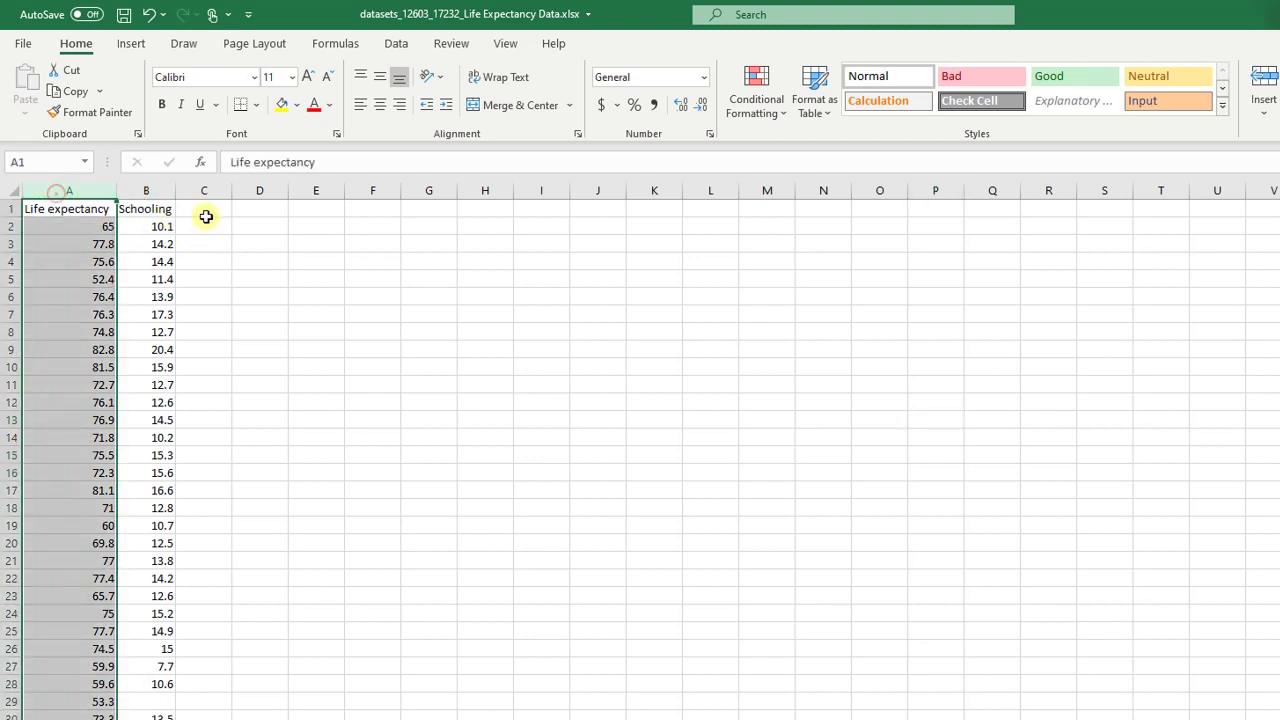
click(146, 190)
click(101, 187)
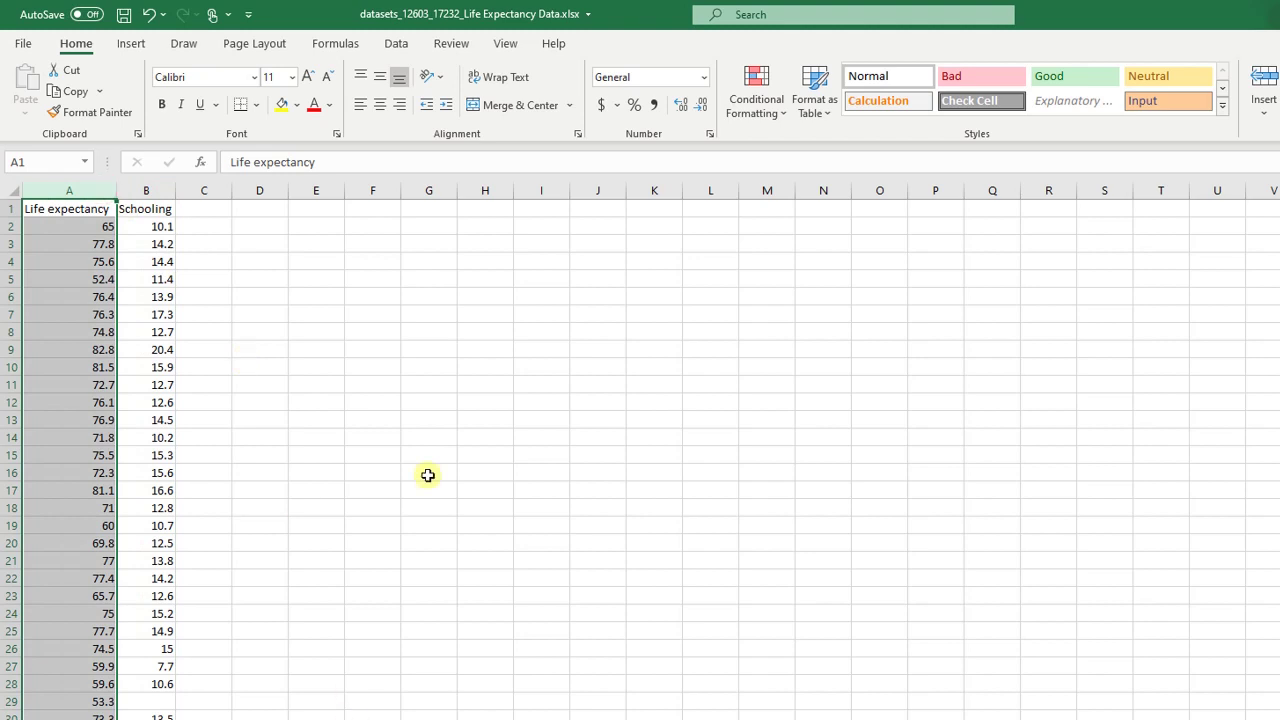
click(259, 330)
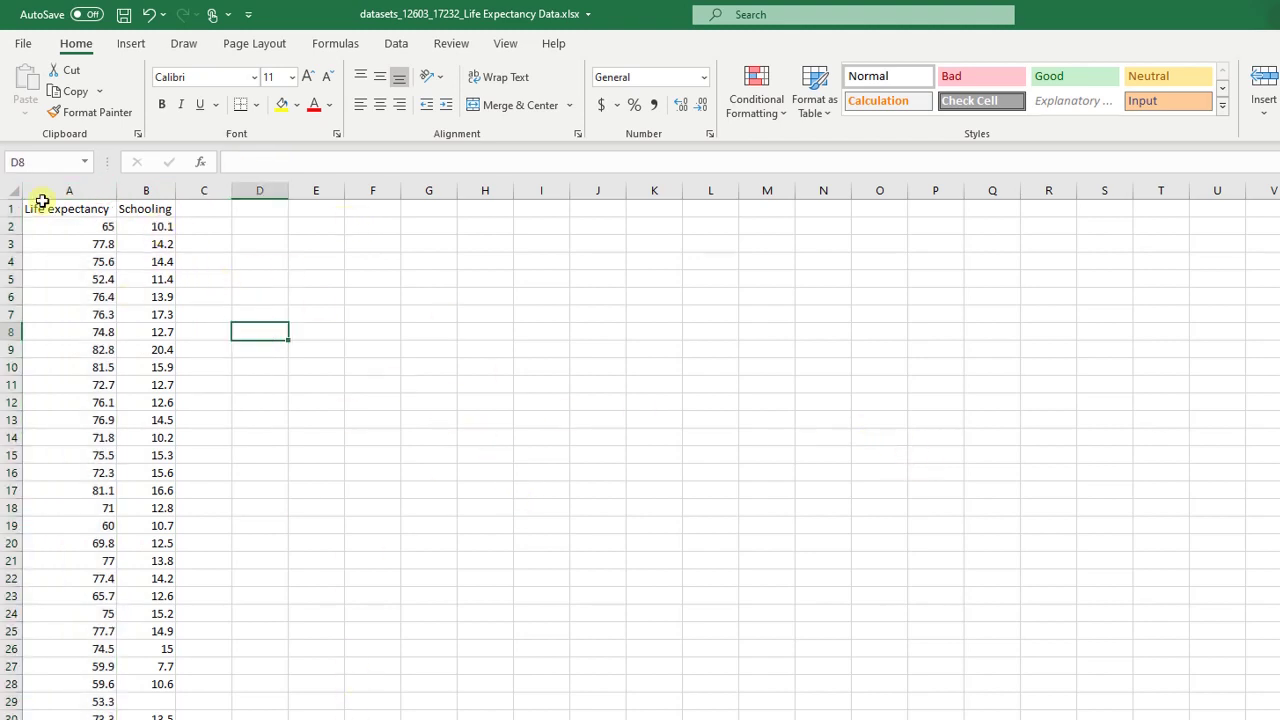
click(65, 208)
click(140, 208)
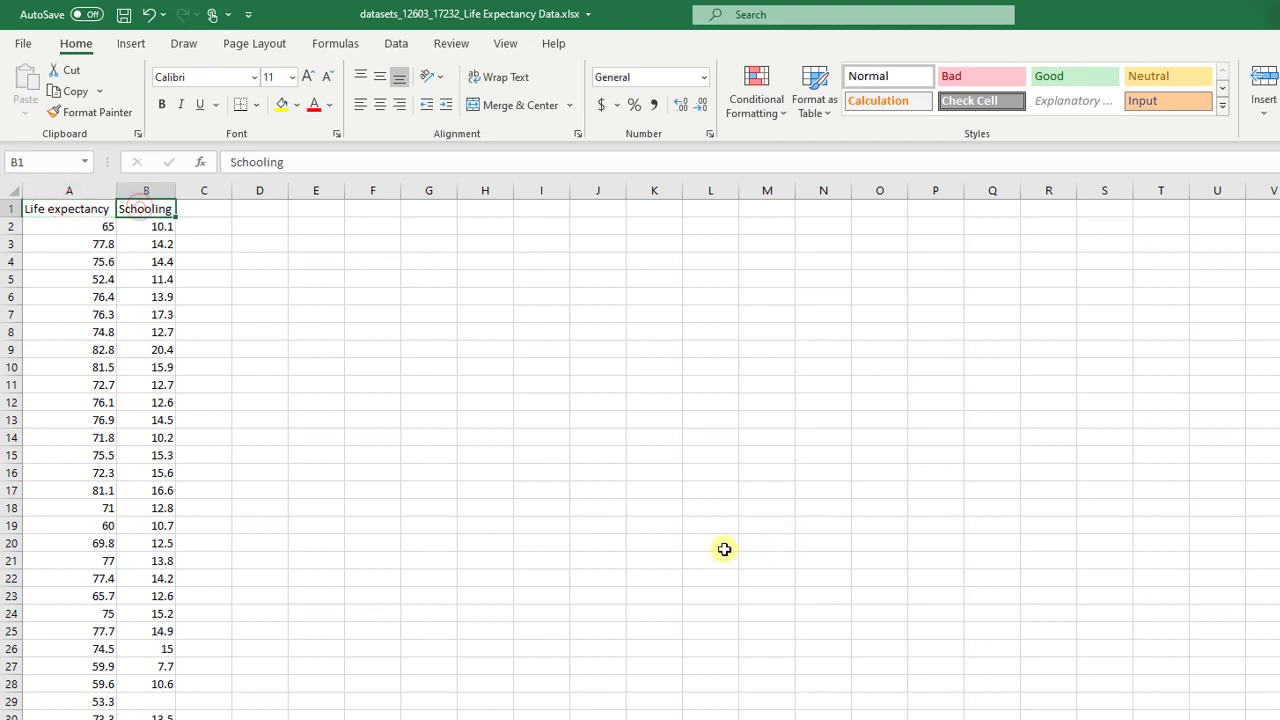
click(452, 492)
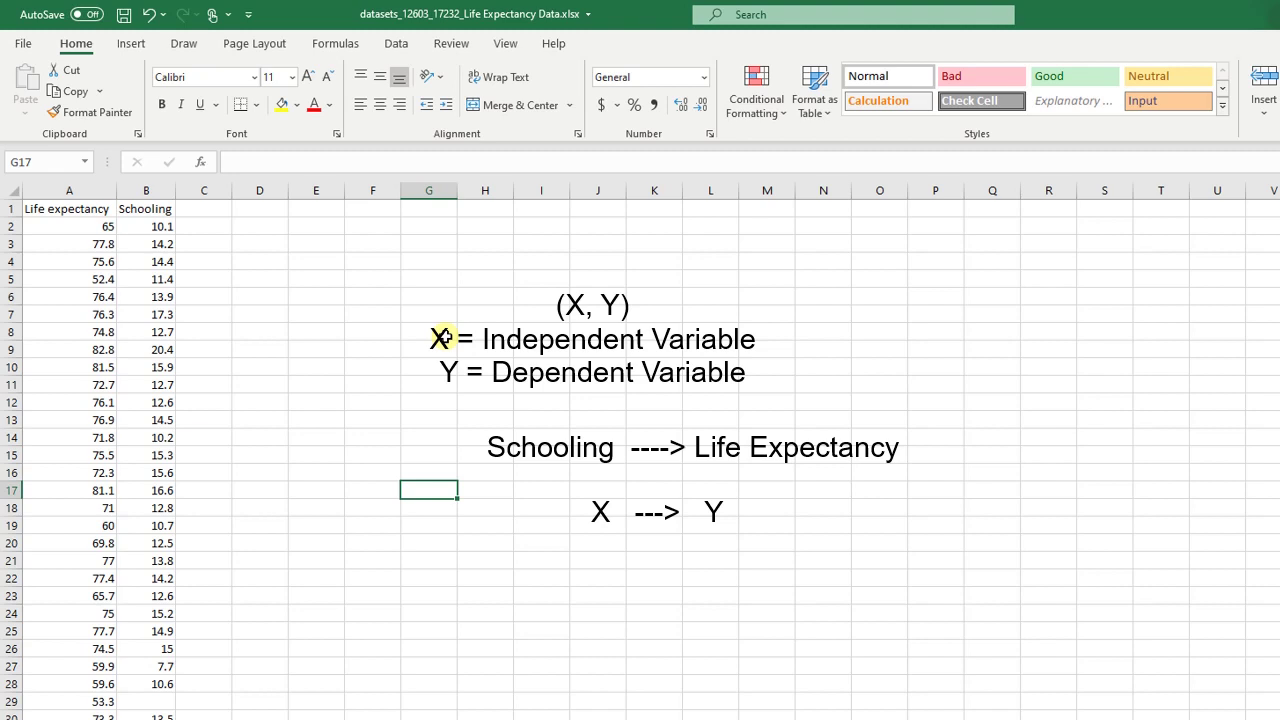
Step: Move the Life expectancy data from column A to column C
click(70, 191)
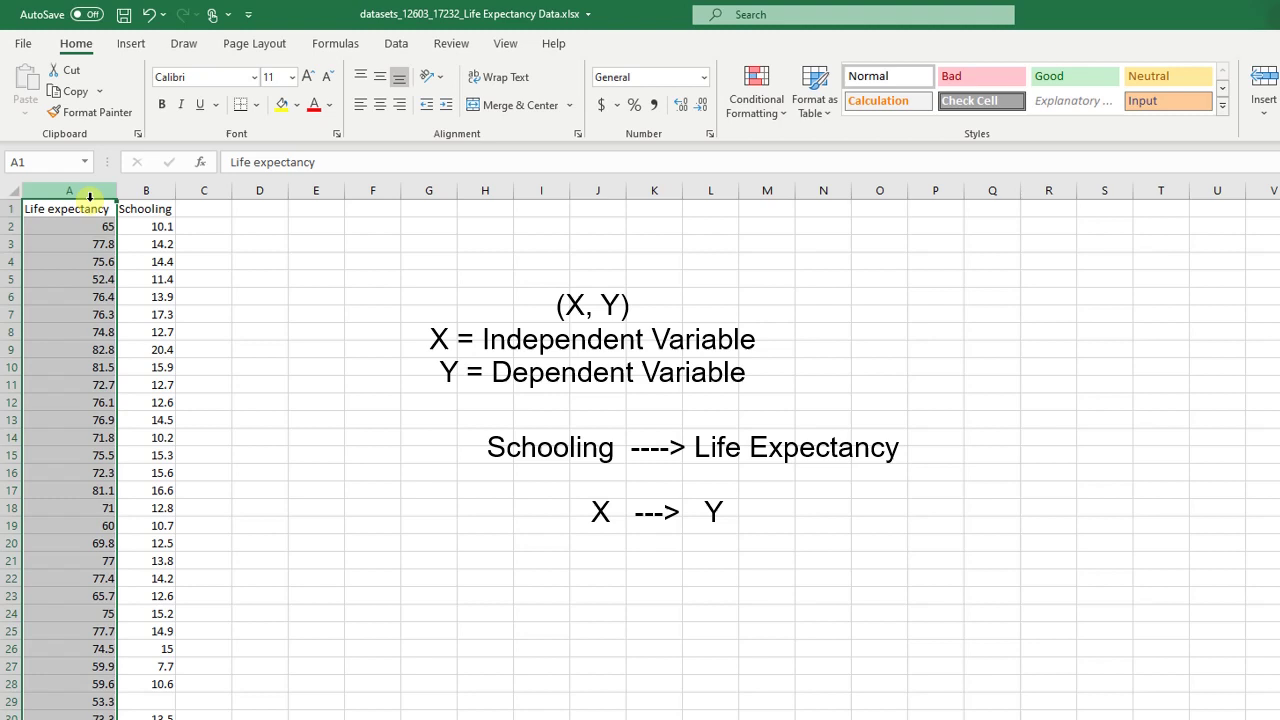
click(128, 316)
click(68, 192)
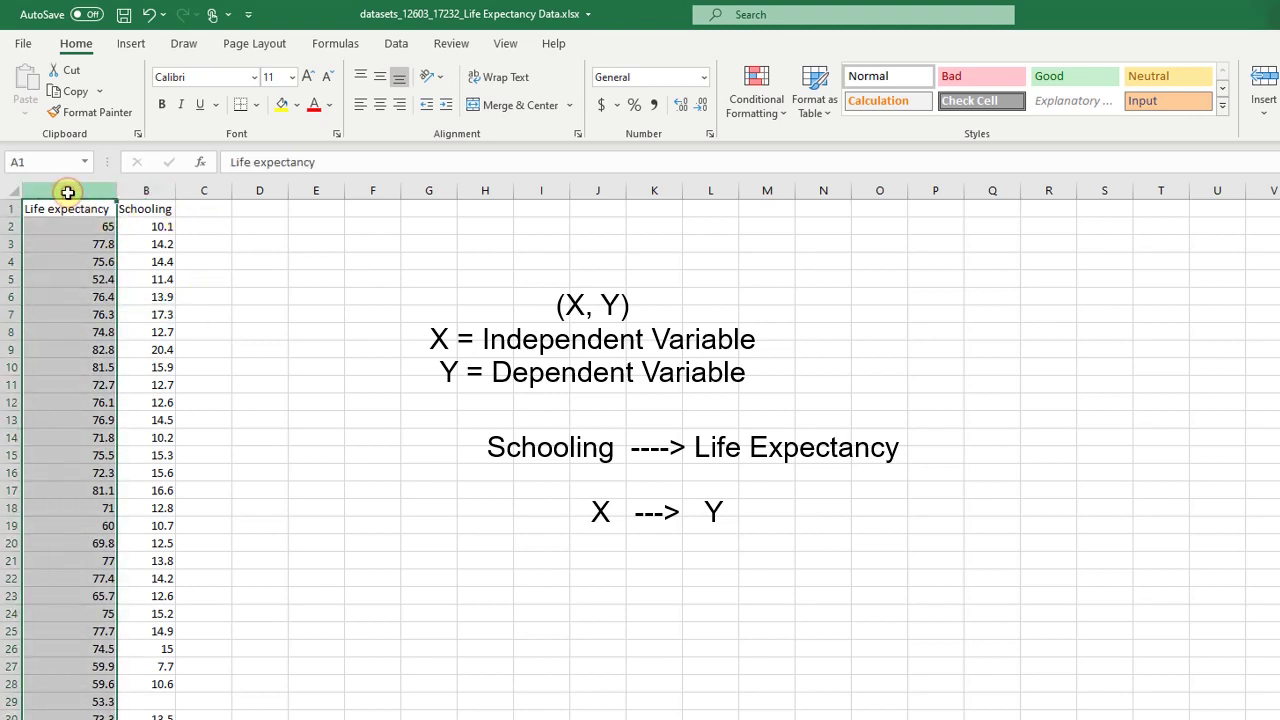
key(ctrl+c)
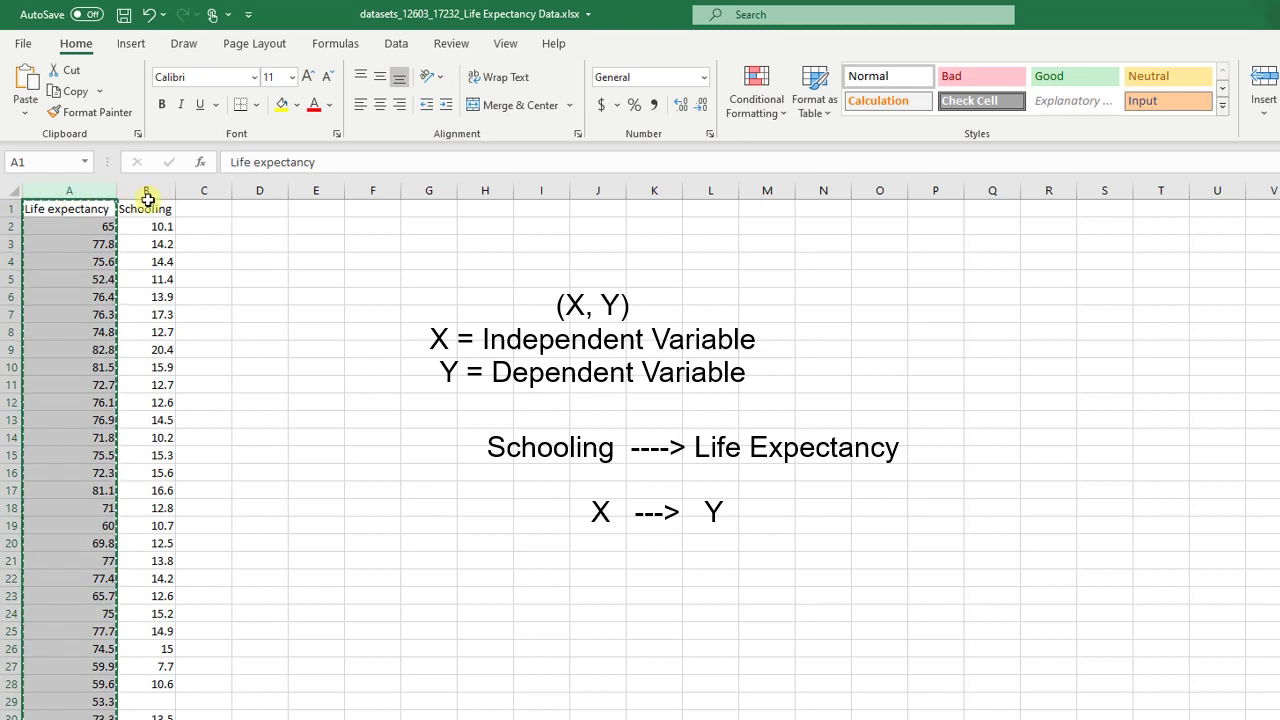
click(192, 188)
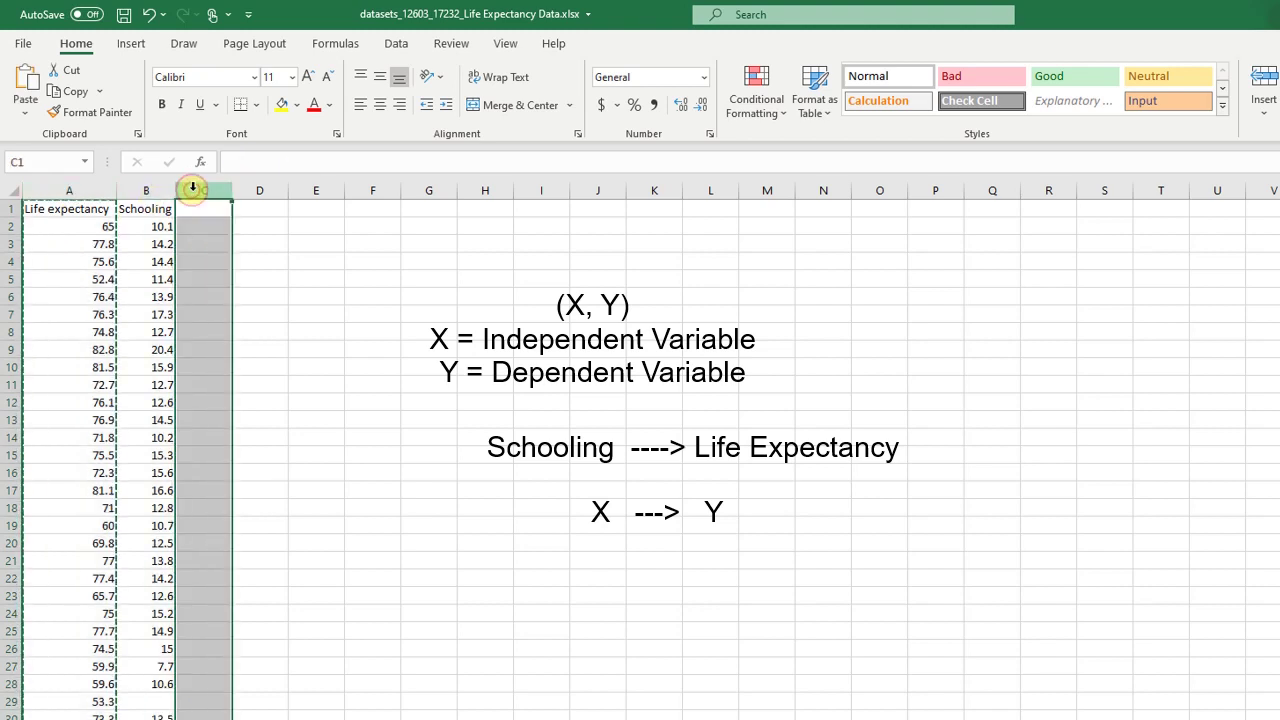
key(ctrl+v)
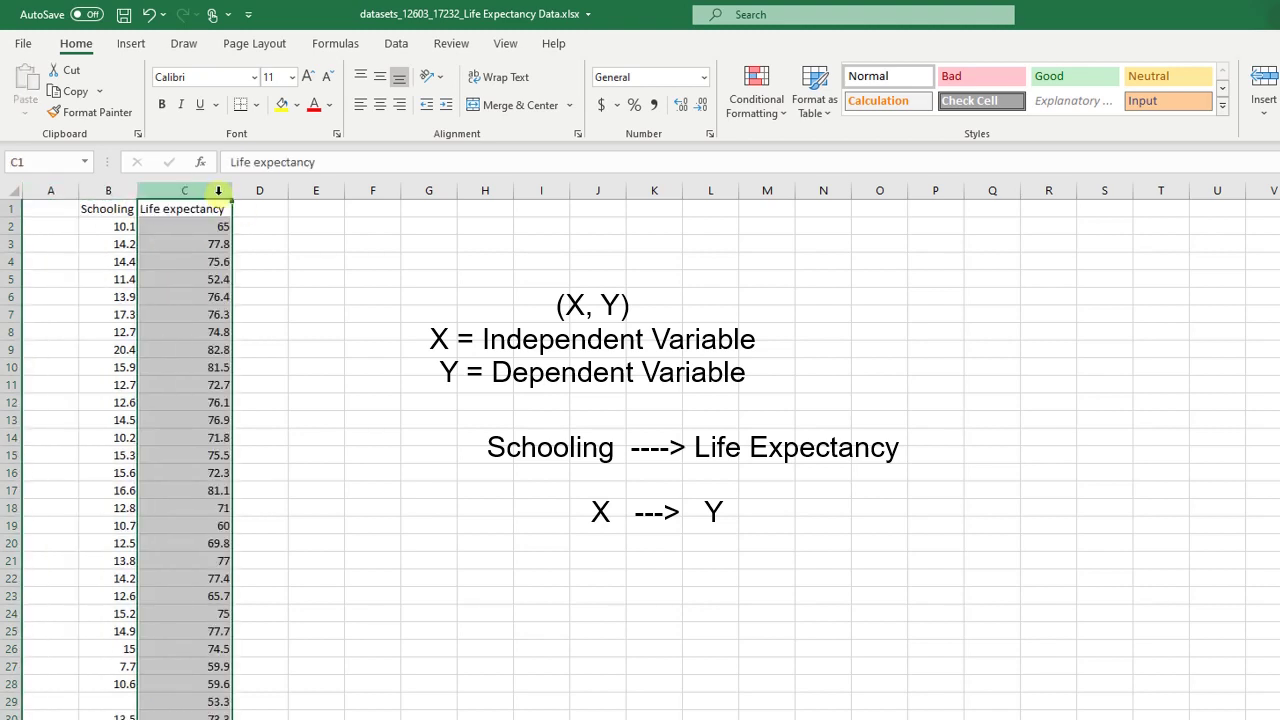
Step: Delete the empty column A and check the order of the two headers
click(56, 190)
right_click(57, 190)
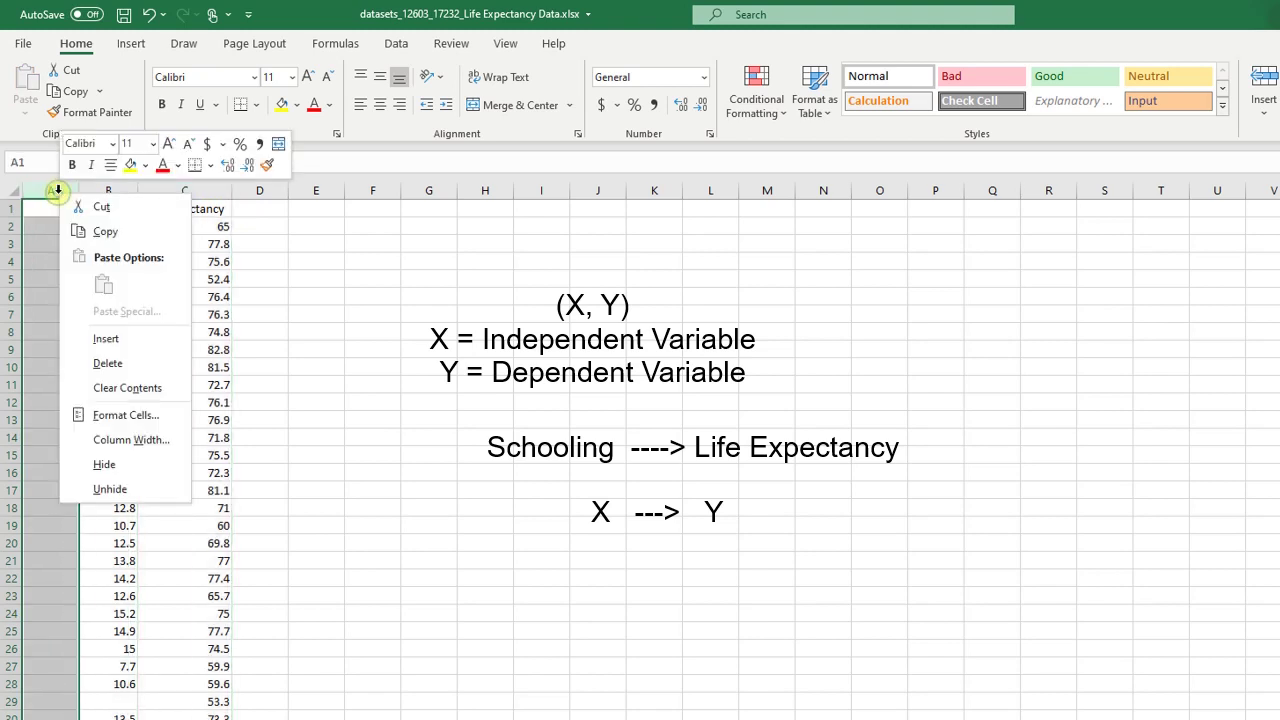
click(100, 362)
click(245, 345)
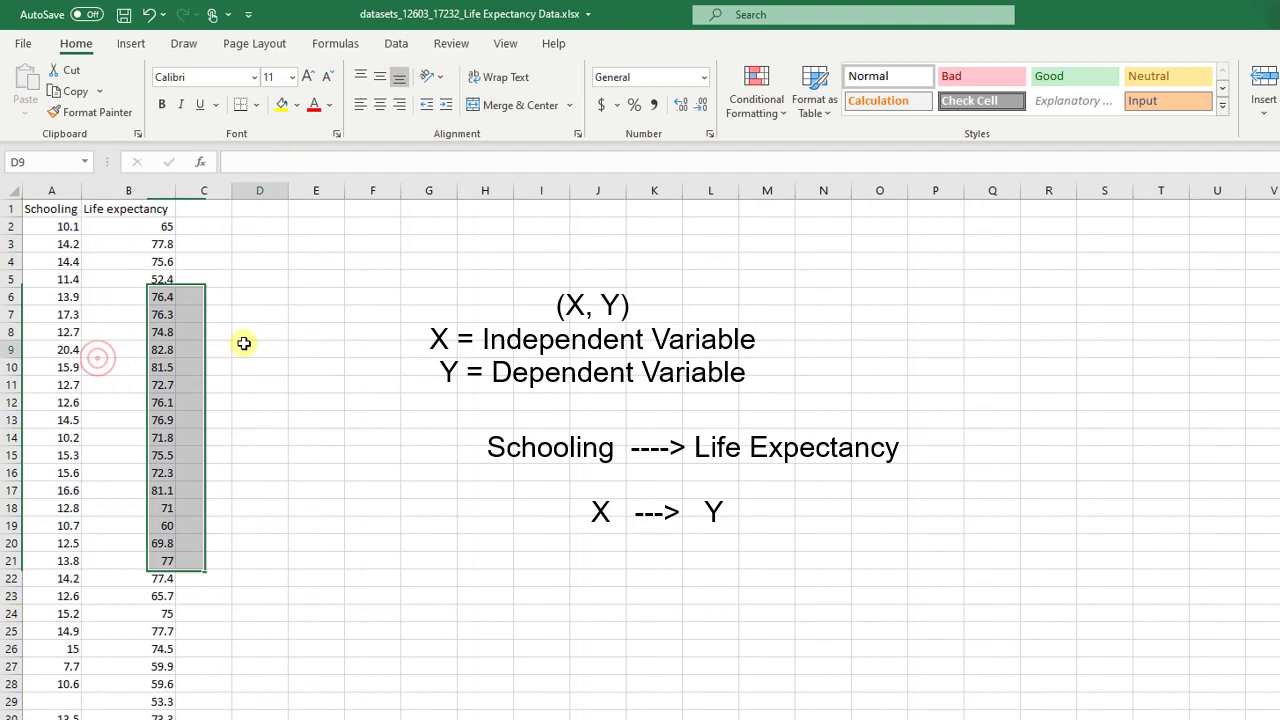
click(63, 208)
click(111, 210)
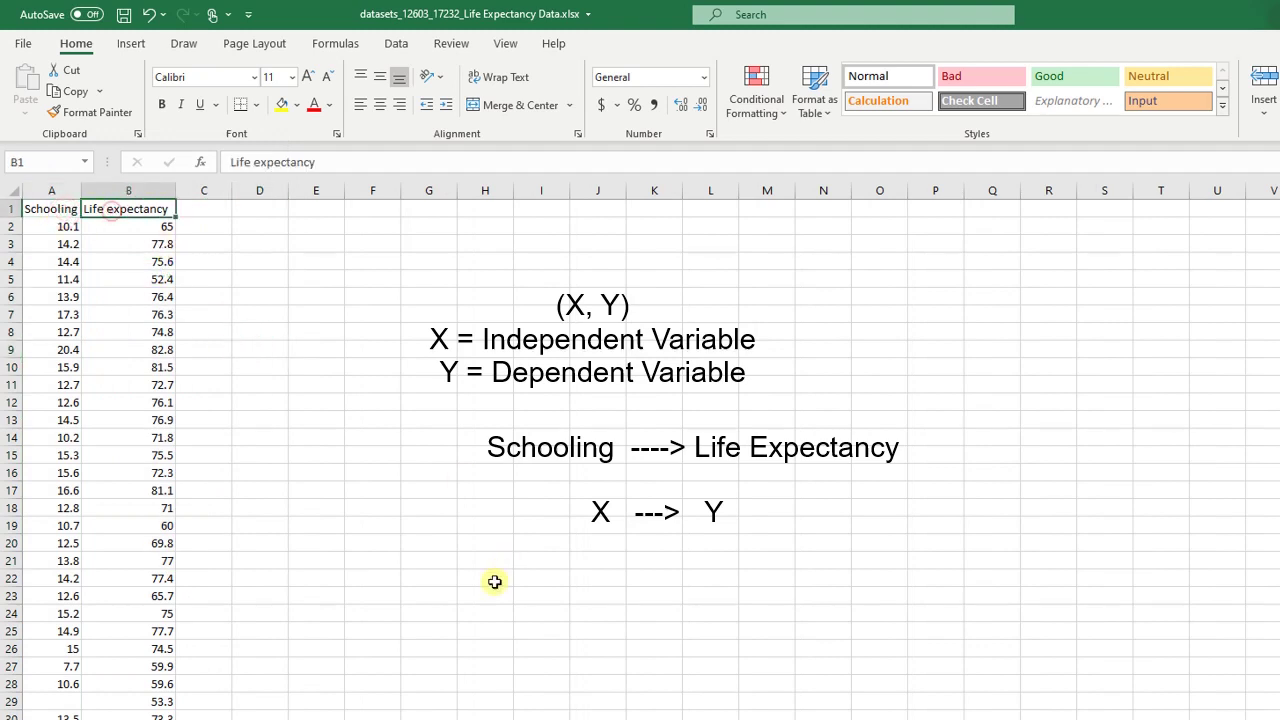
click(405, 597)
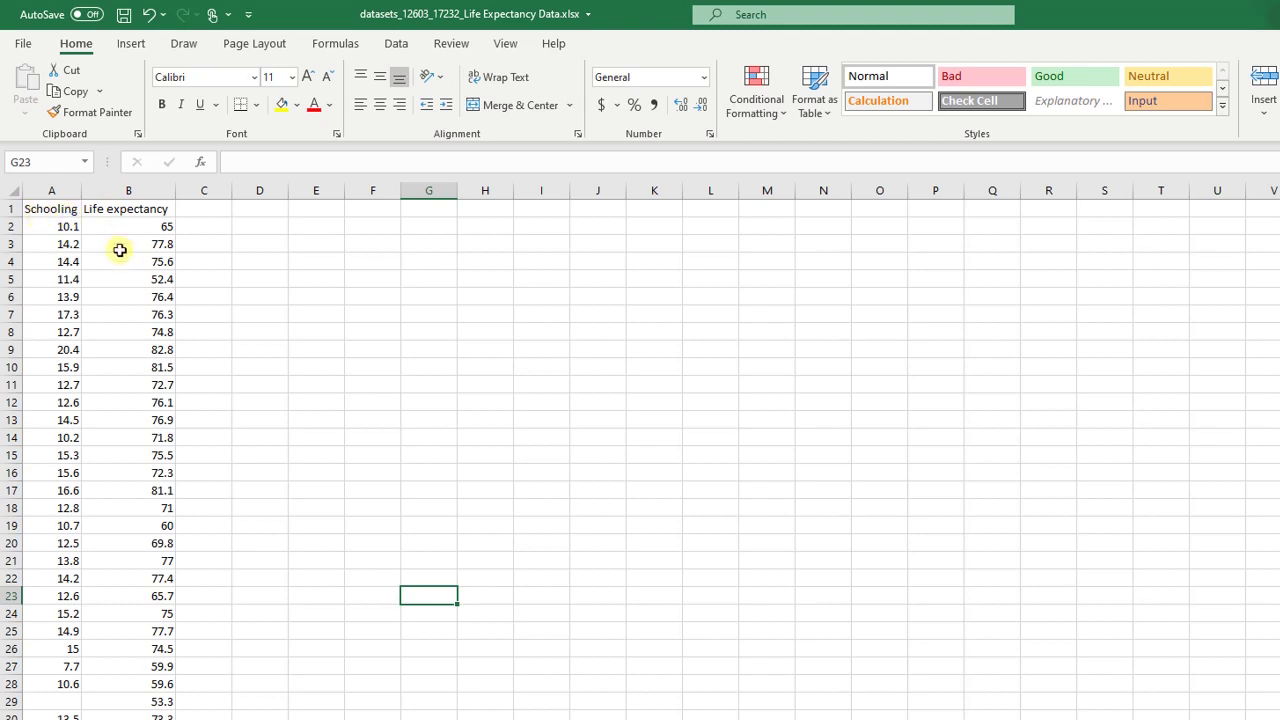
Step: Insert a markers-only scatter chart from the Schooling and Life expectancy columns, then reposition and enlarge it beside the data
click(140, 366)
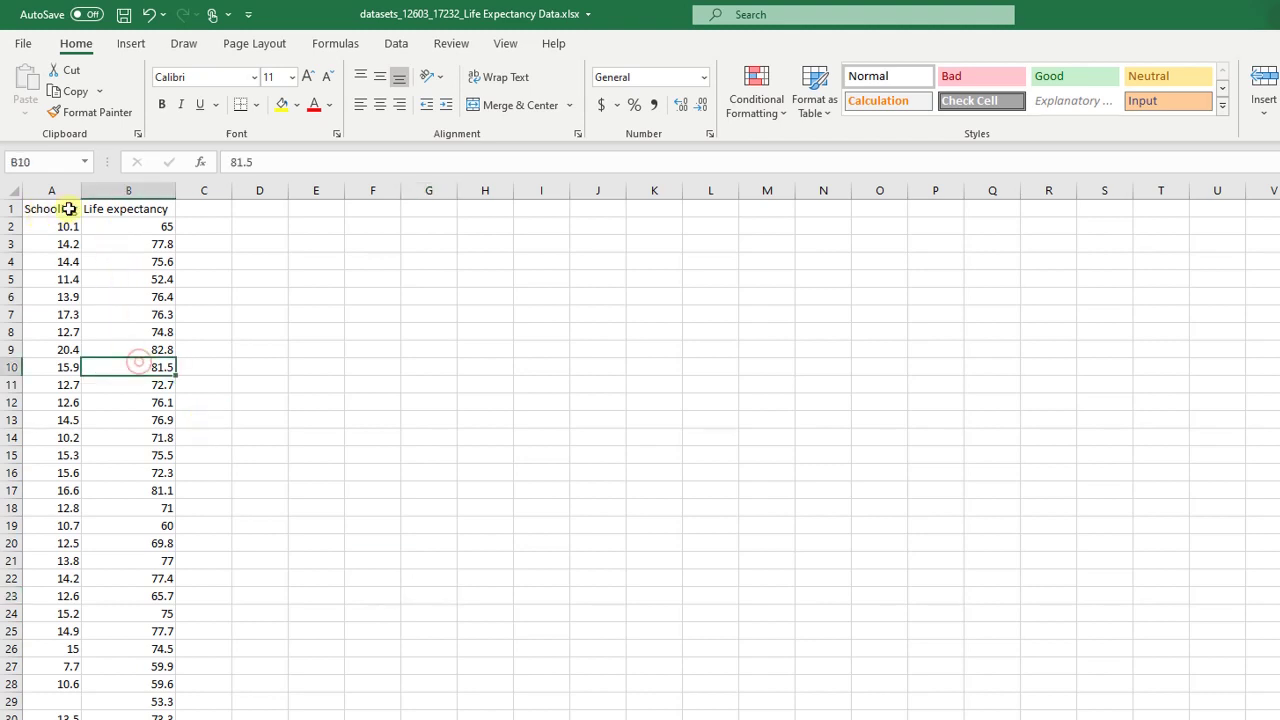
drag(52, 190, 131, 190)
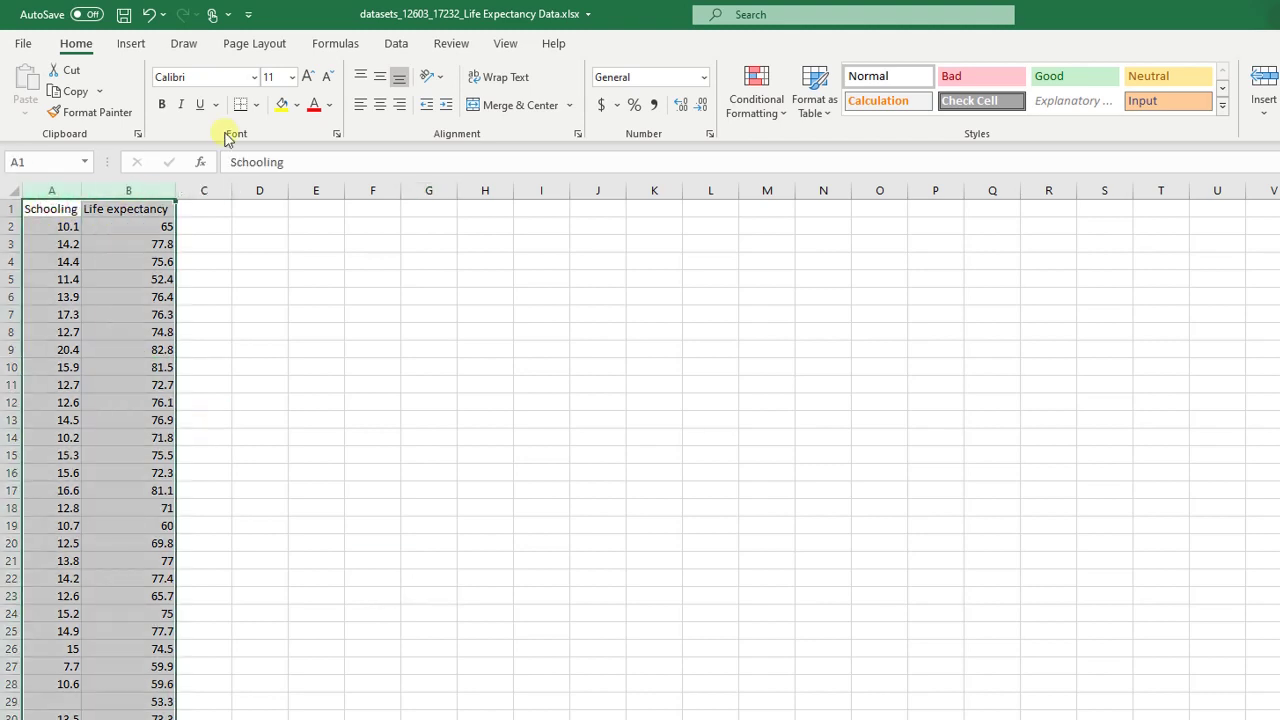
click(130, 47)
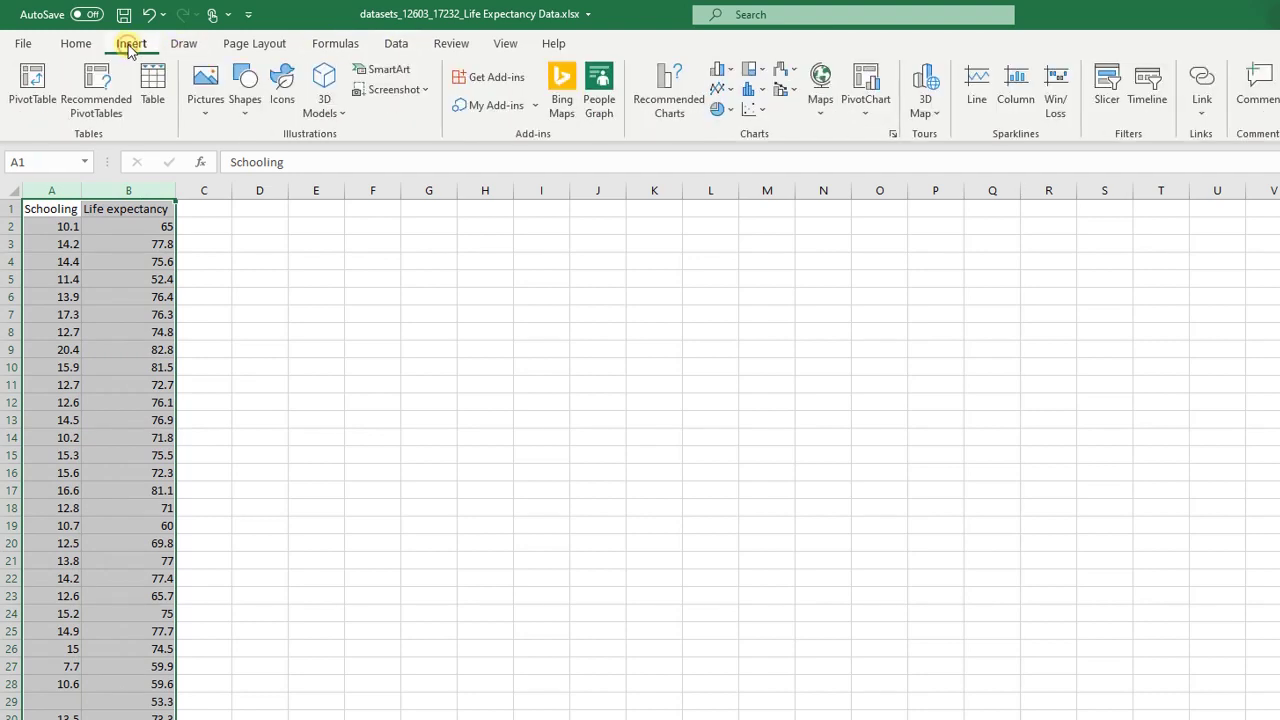
click(750, 110)
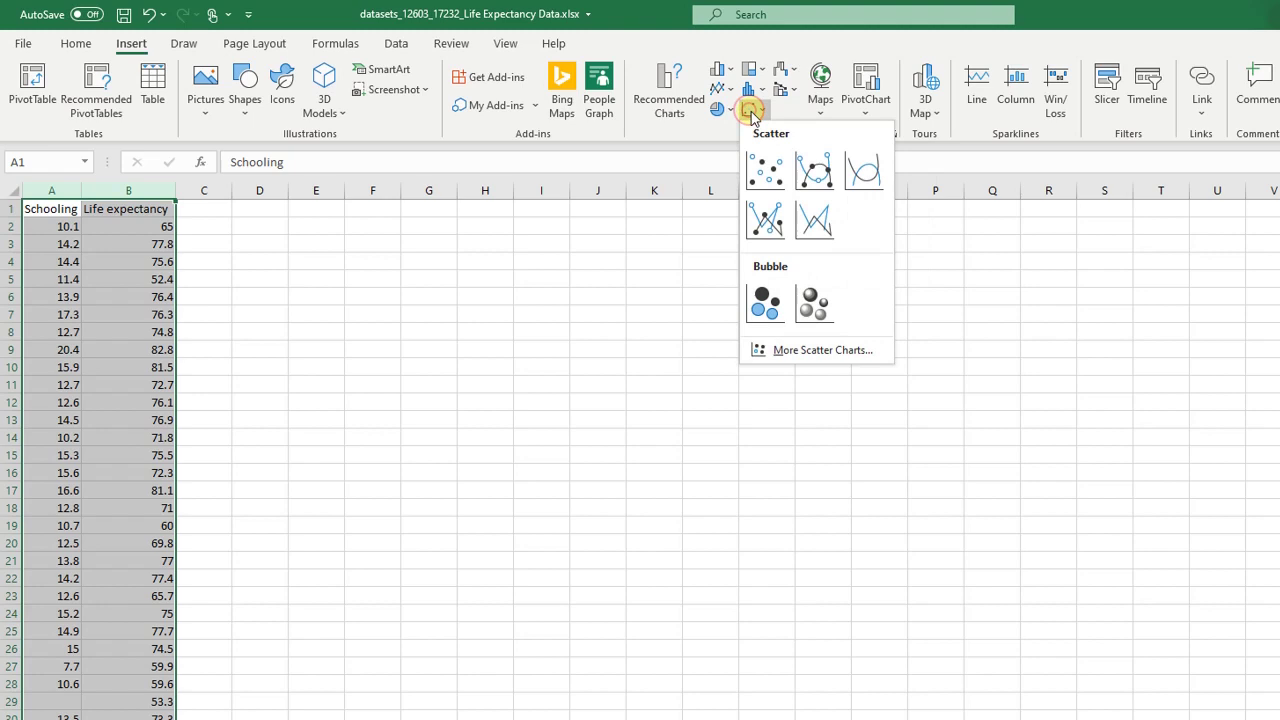
click(757, 177)
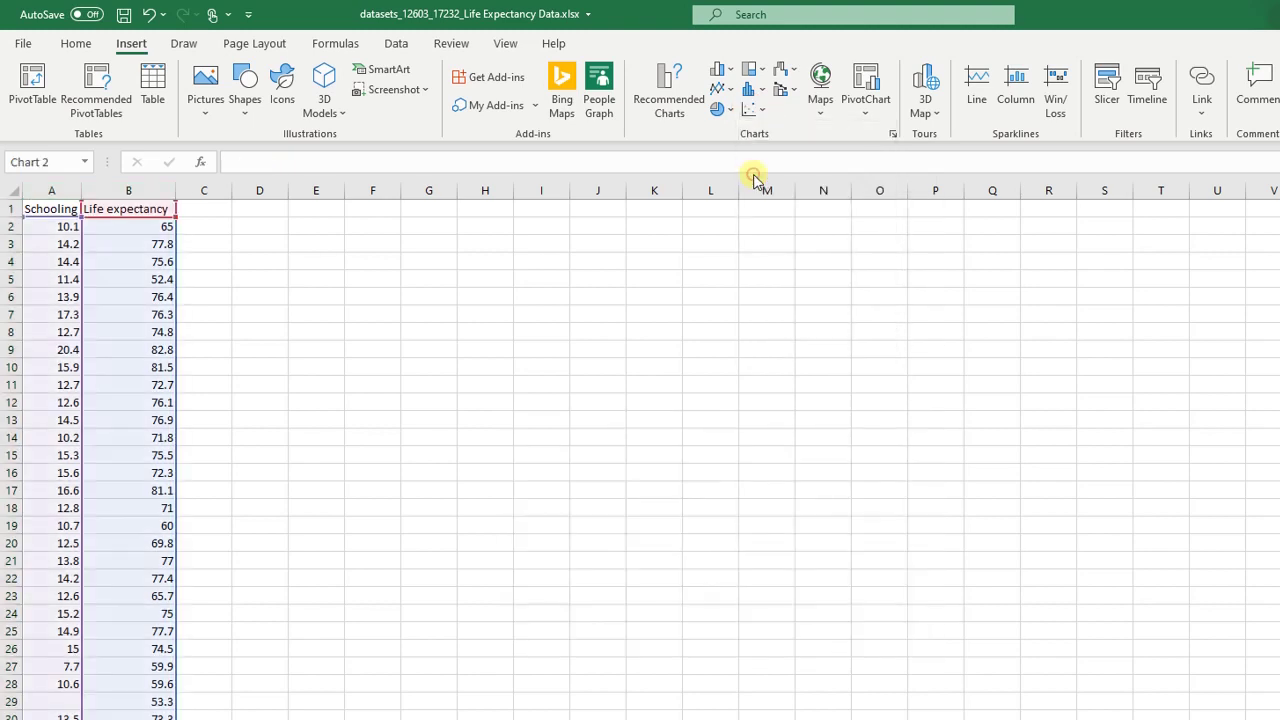
drag(890, 427, 735, 262)
drag(775, 496, 948, 584)
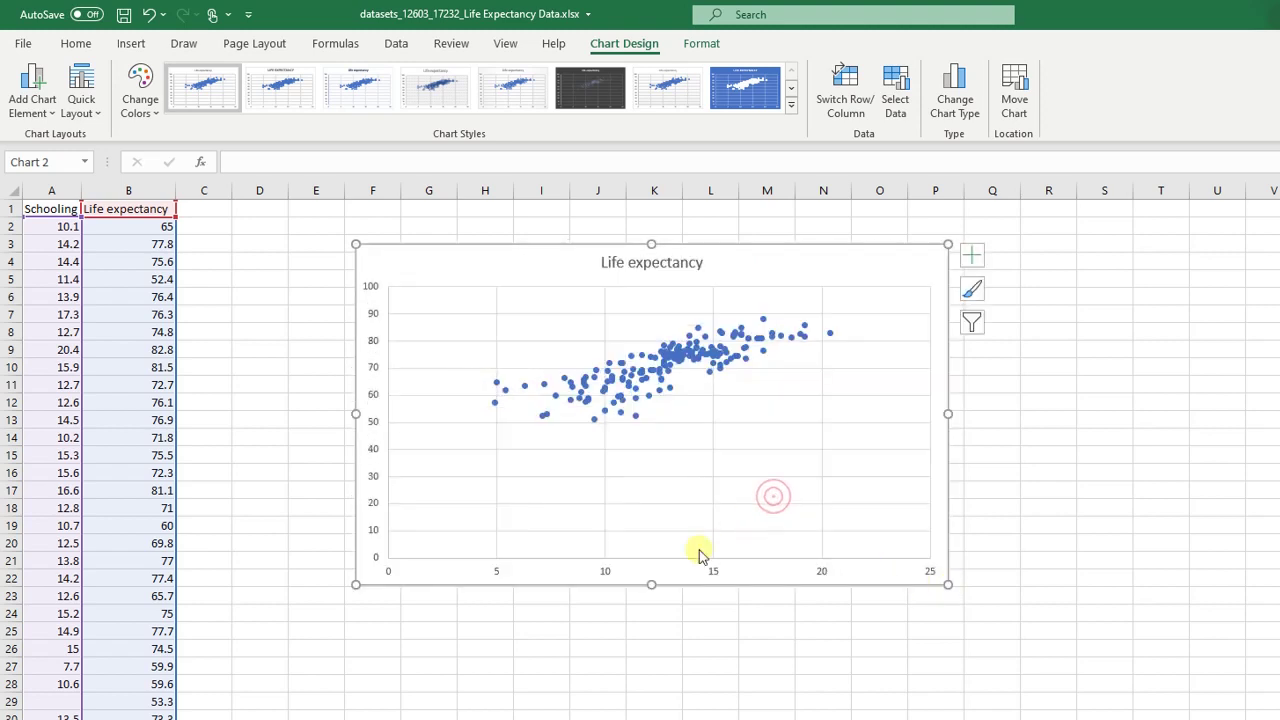
Step: Add primary horizontal and primary vertical axis titles to the scatter chart
click(52, 113)
mouse_move(84, 162)
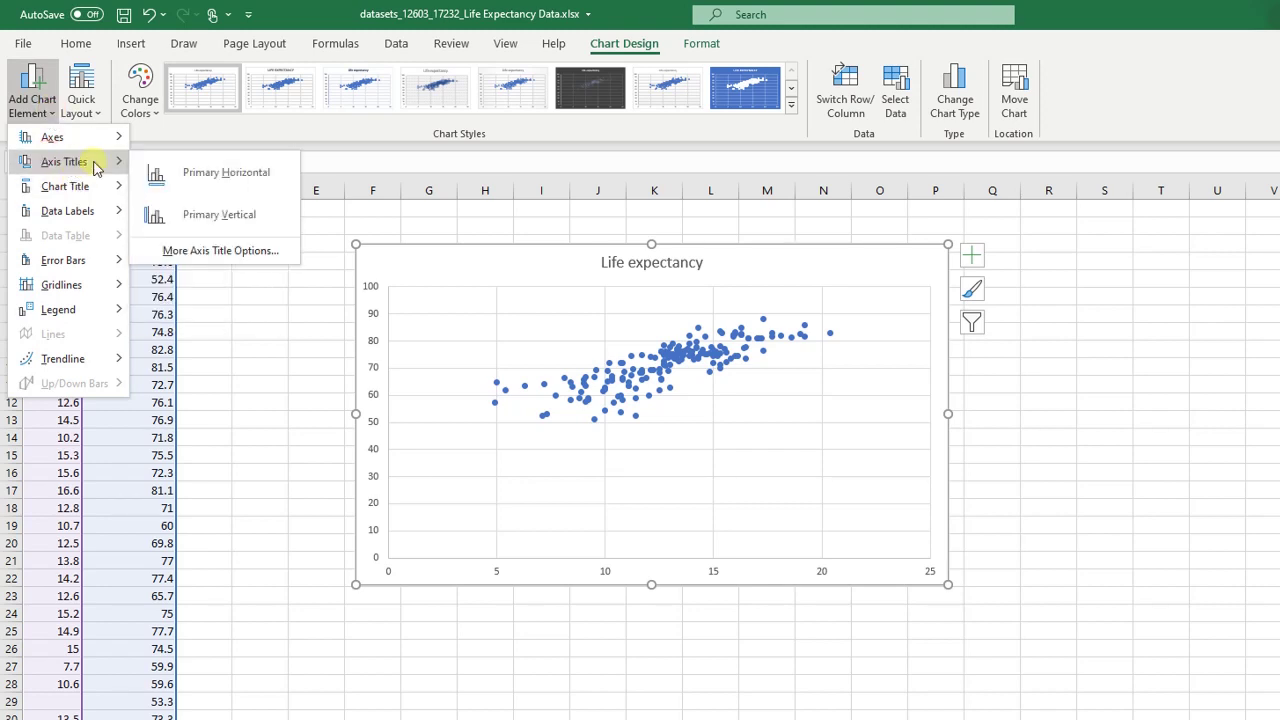
click(228, 172)
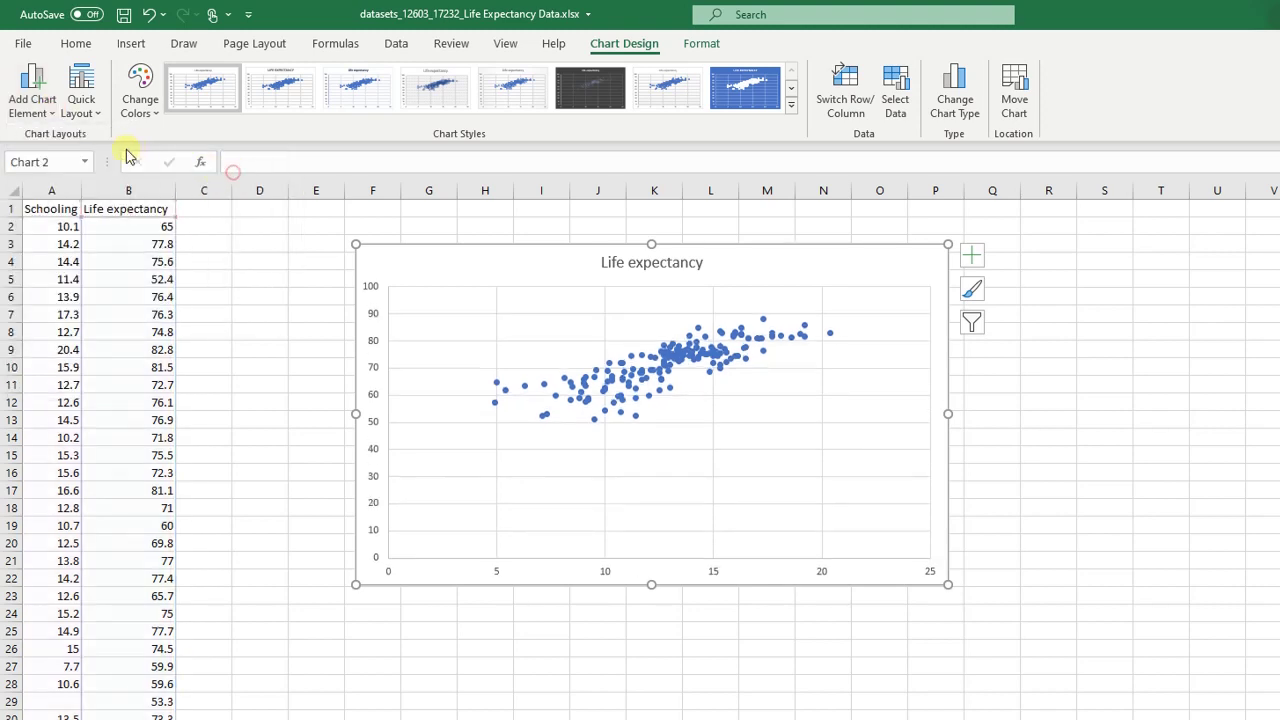
click(38, 103)
mouse_move(76, 161)
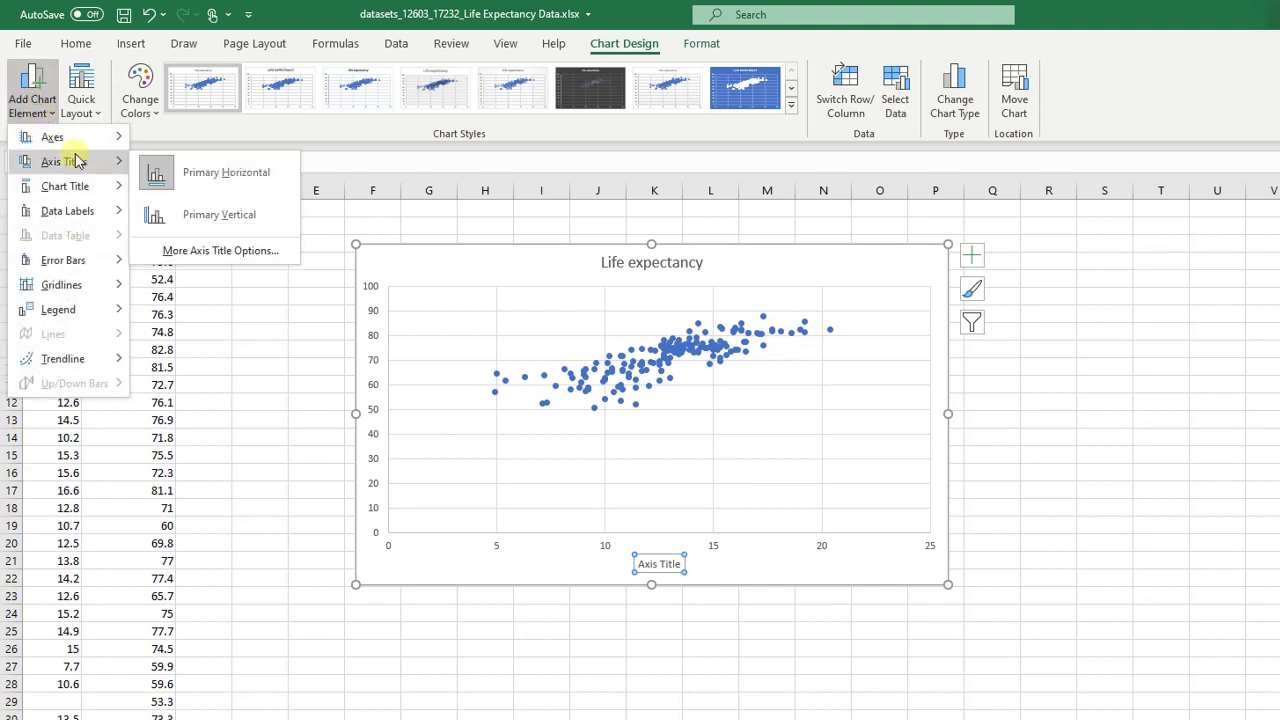
click(175, 208)
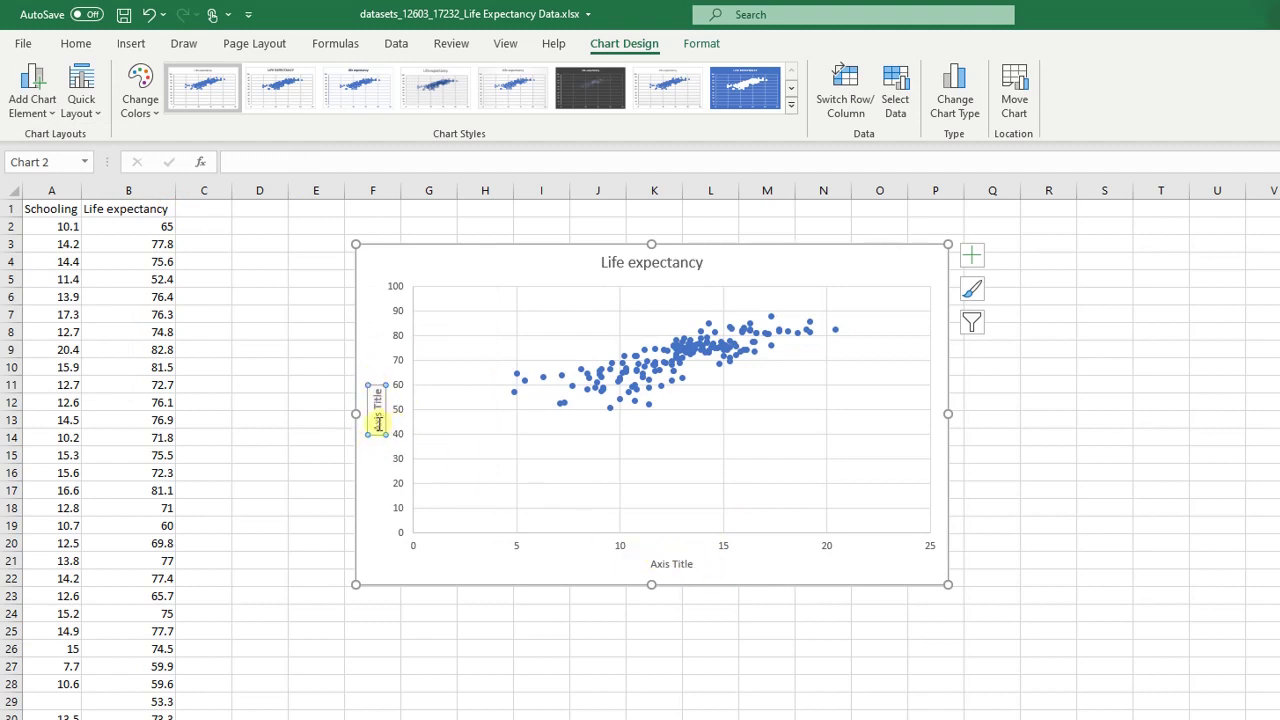
Step: Replace the vertical axis title's placeholder text with "Life Expectancy"
click(378, 422)
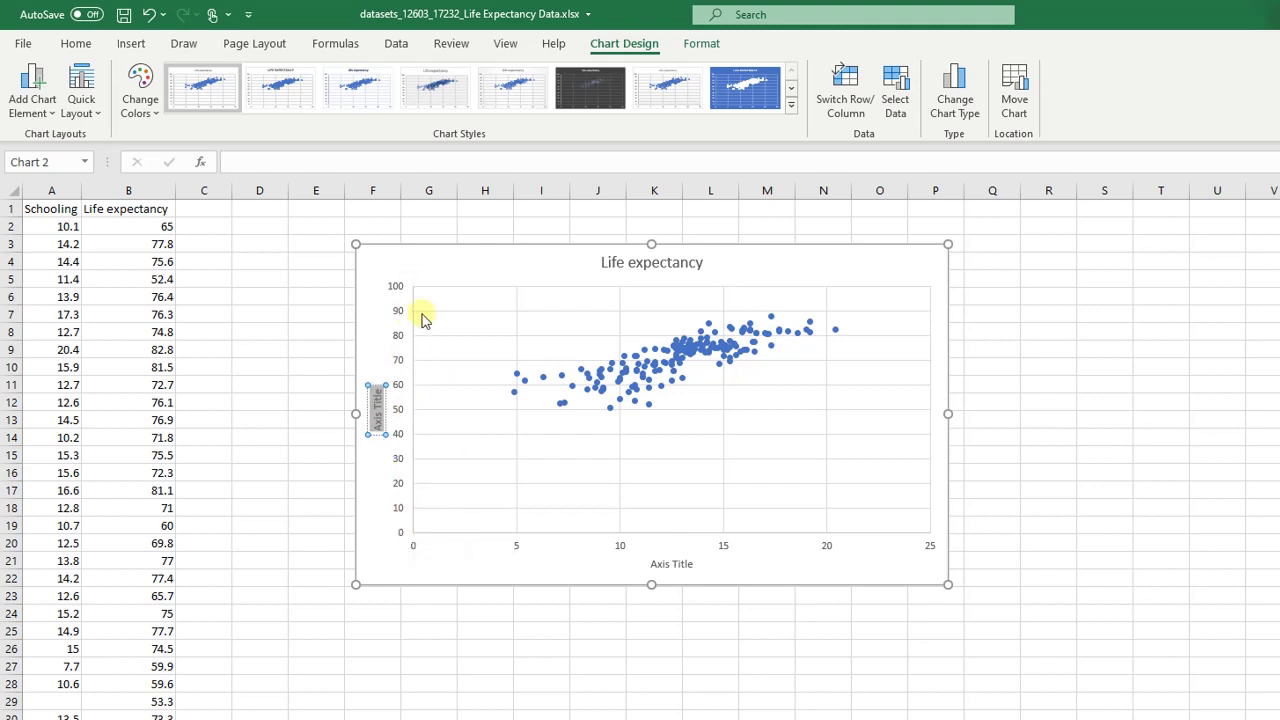
key(BackSpace)
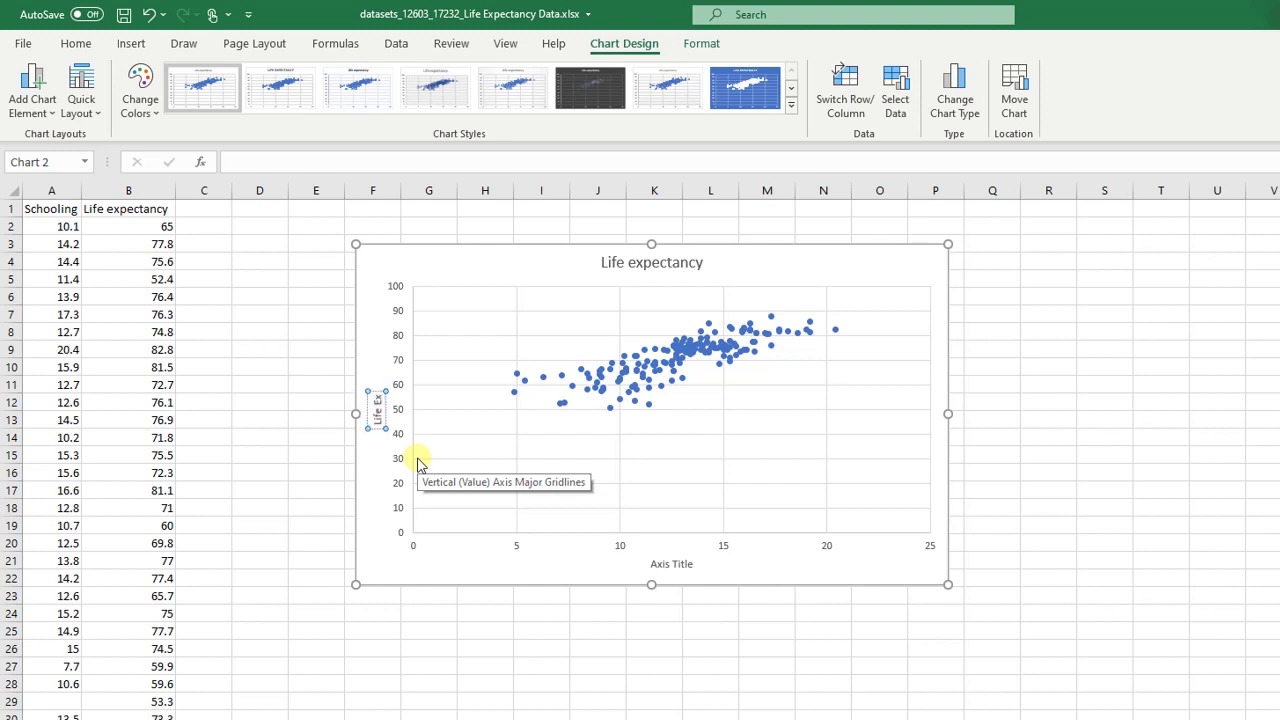
text(Life Expectancy)
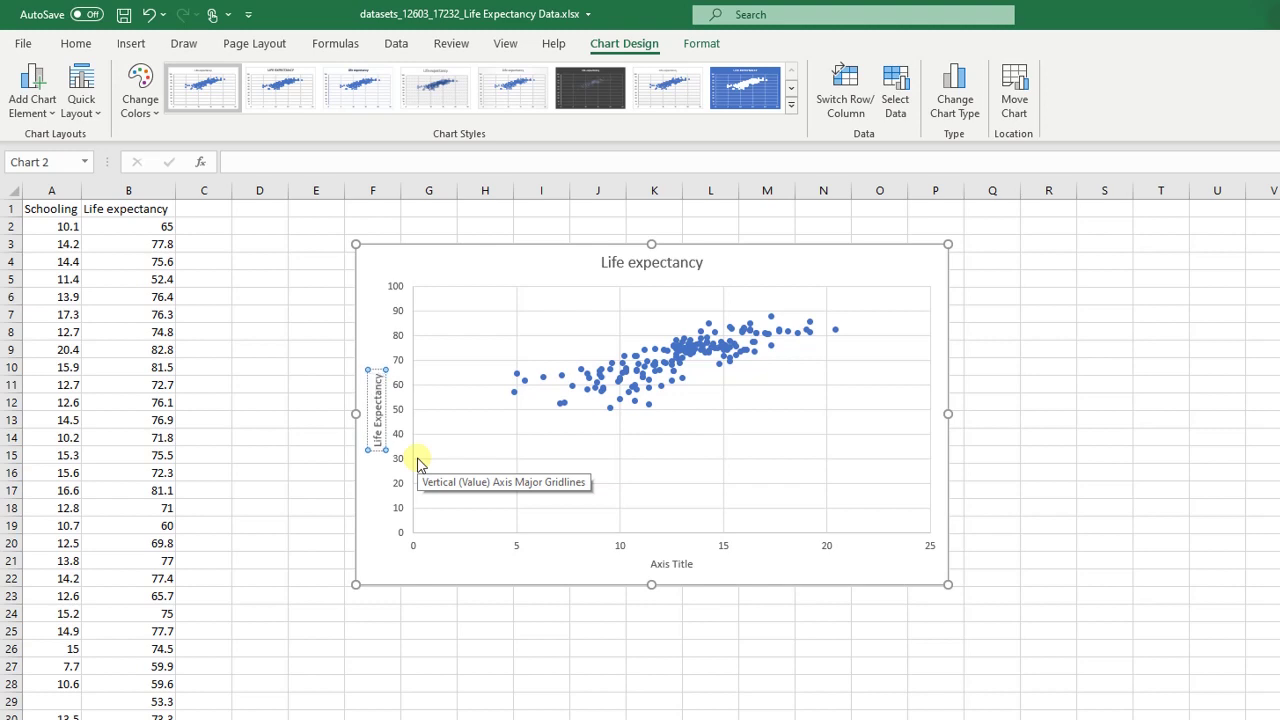
Step: Replace the horizontal axis title's placeholder text with "Schooling" and deselect the chart
click(670, 565)
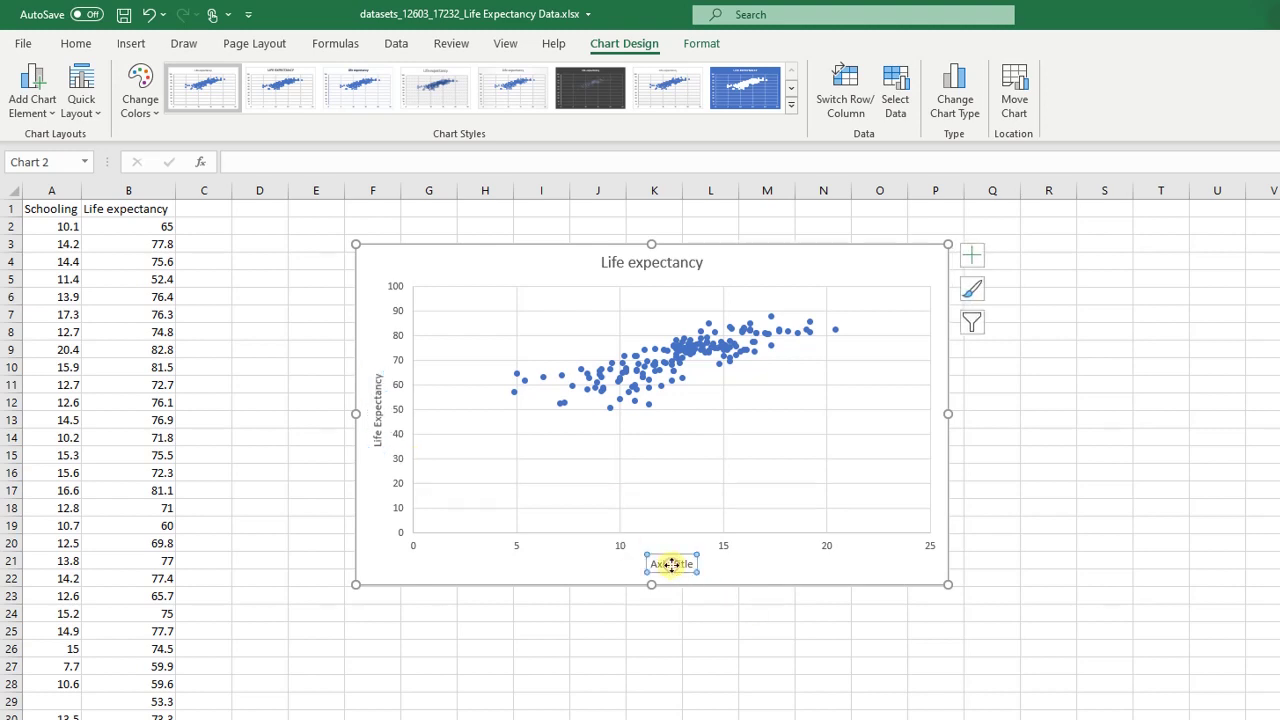
click(672, 565)
double_click(672, 565)
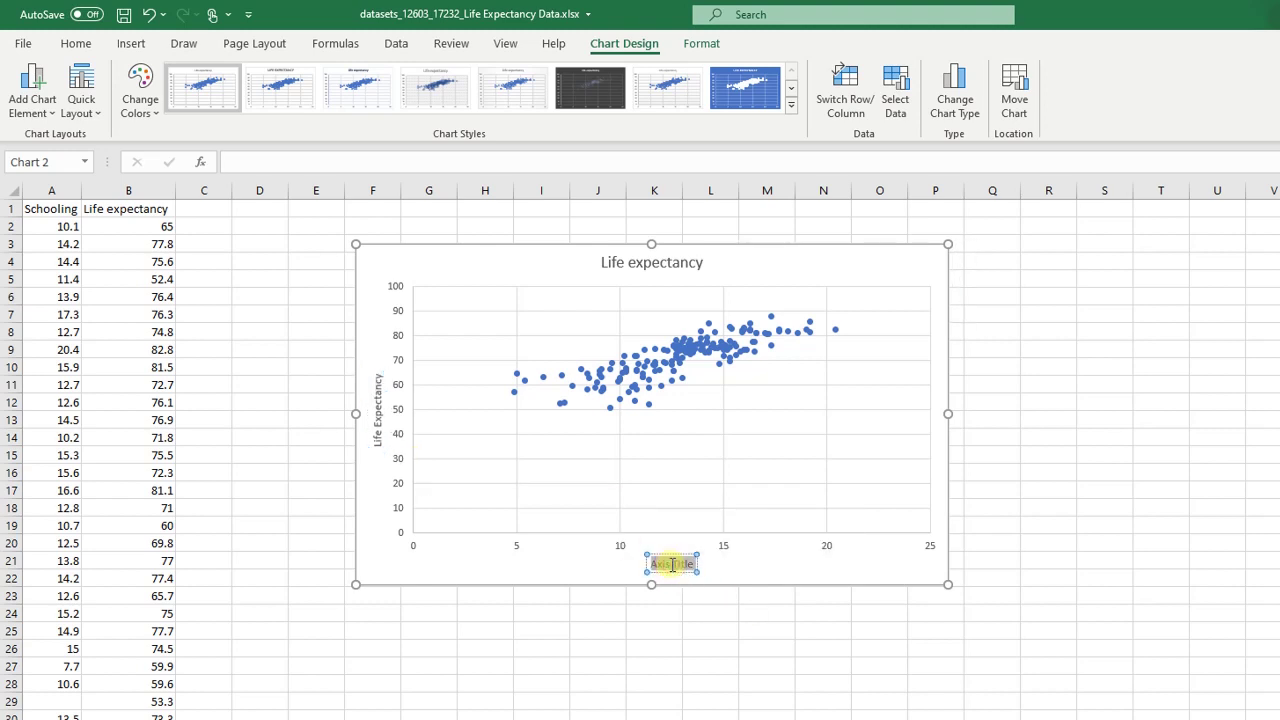
key(BackSpace)
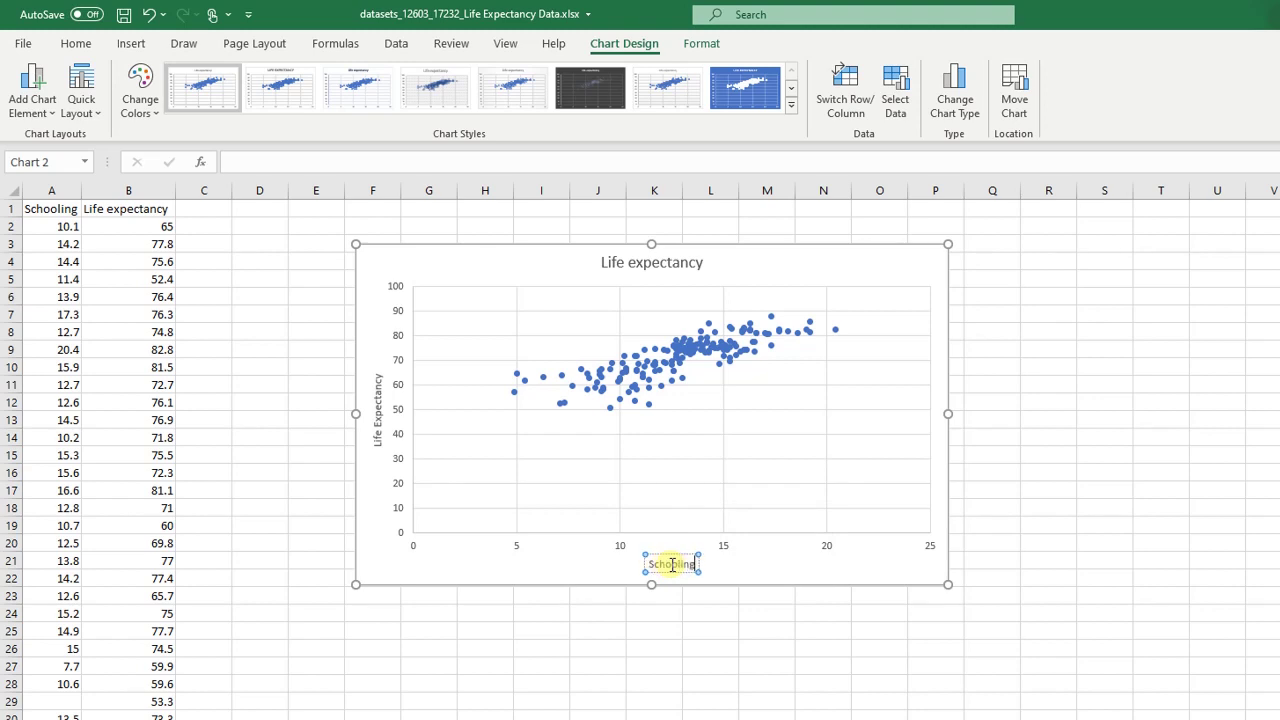
click(706, 685)
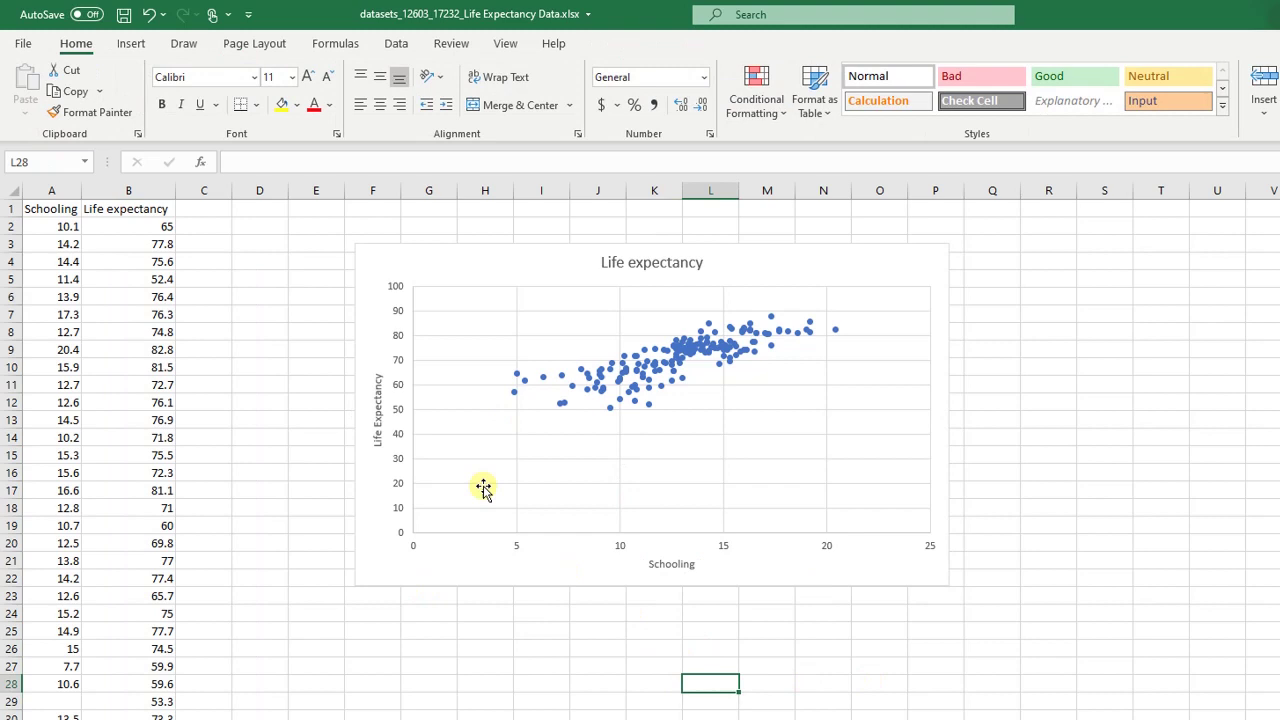
Step: Extend the chart title to read "Life expectancy vs Schooling in 2015 (WHO Dataset)"
click(650, 262)
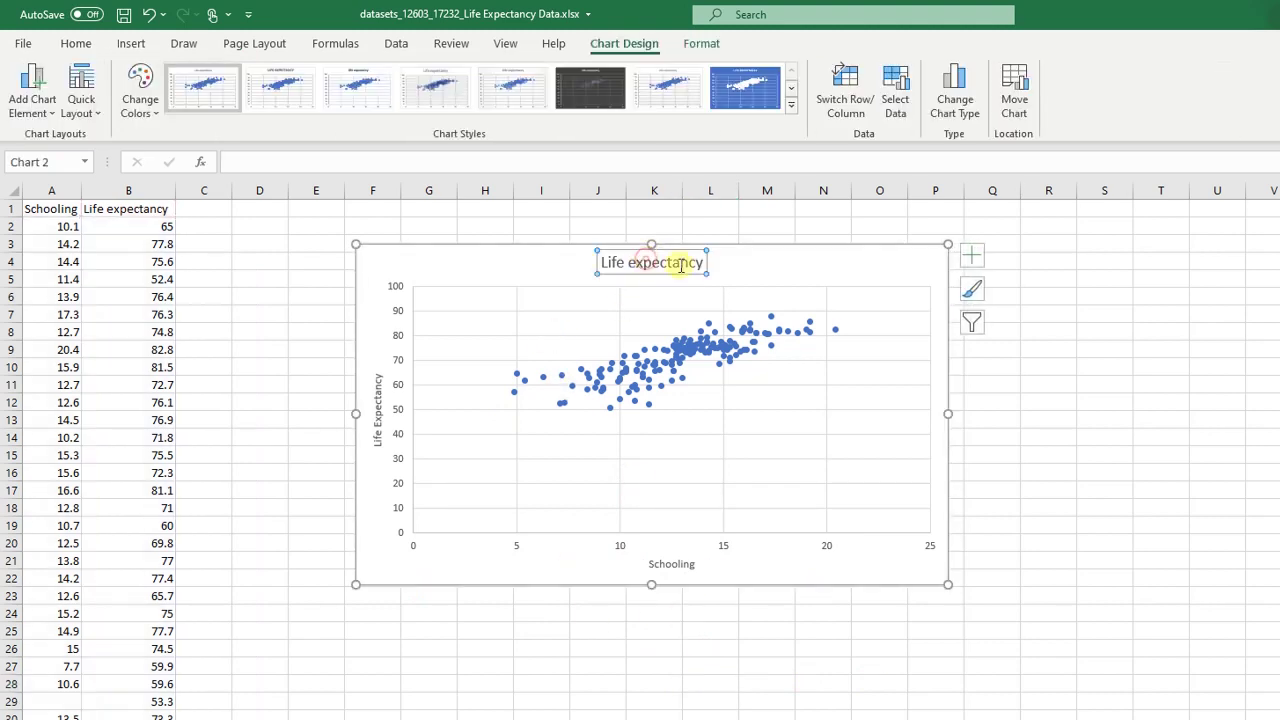
click(711, 260)
text(vs)
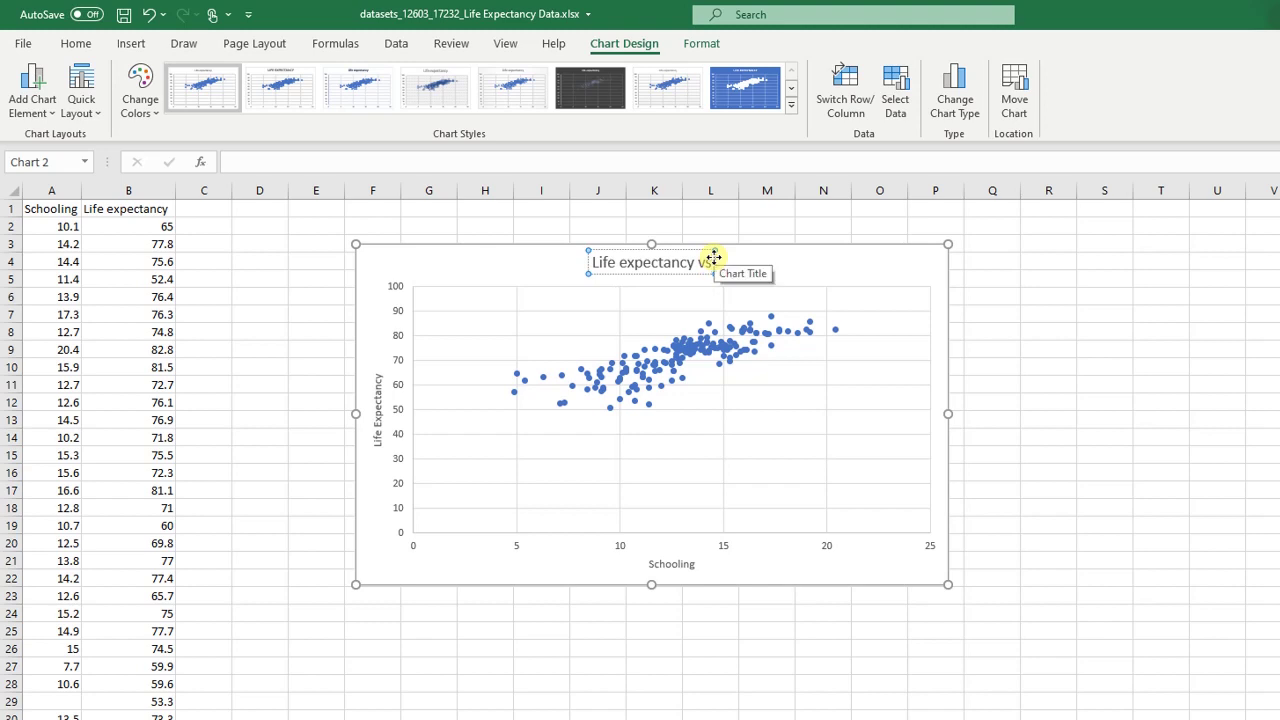
text( Schooling i)
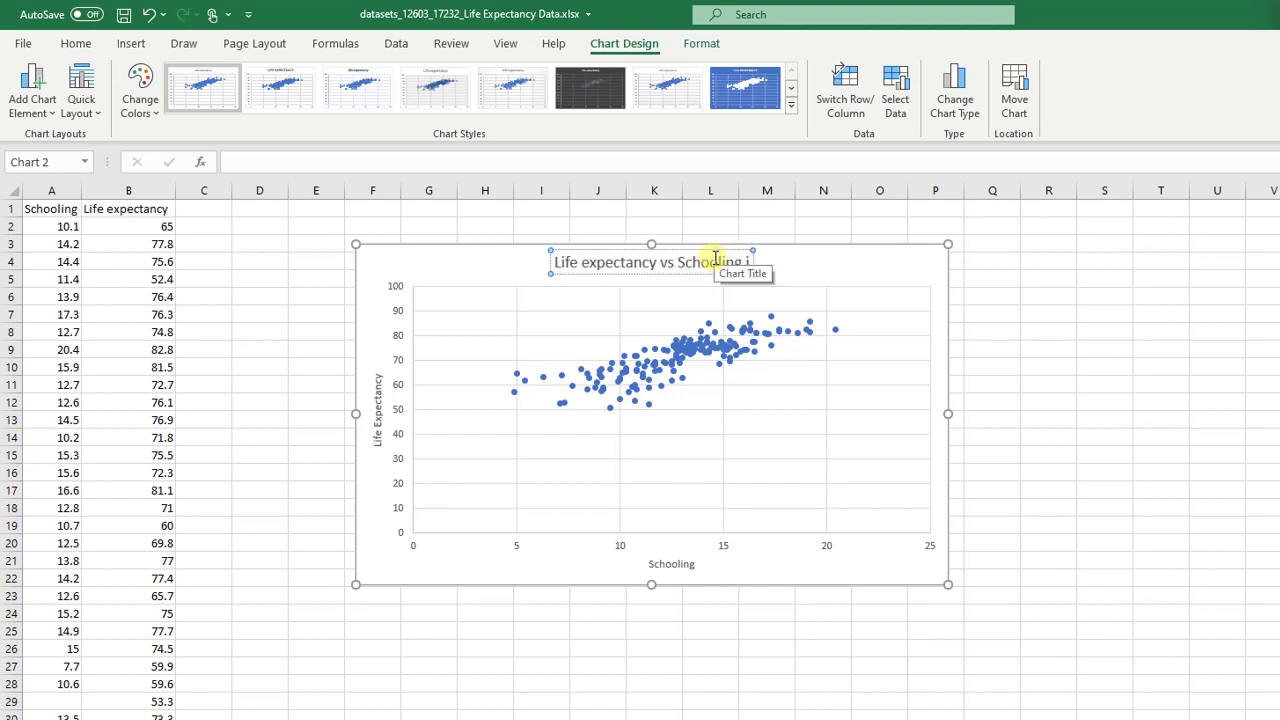
text(n 2015)
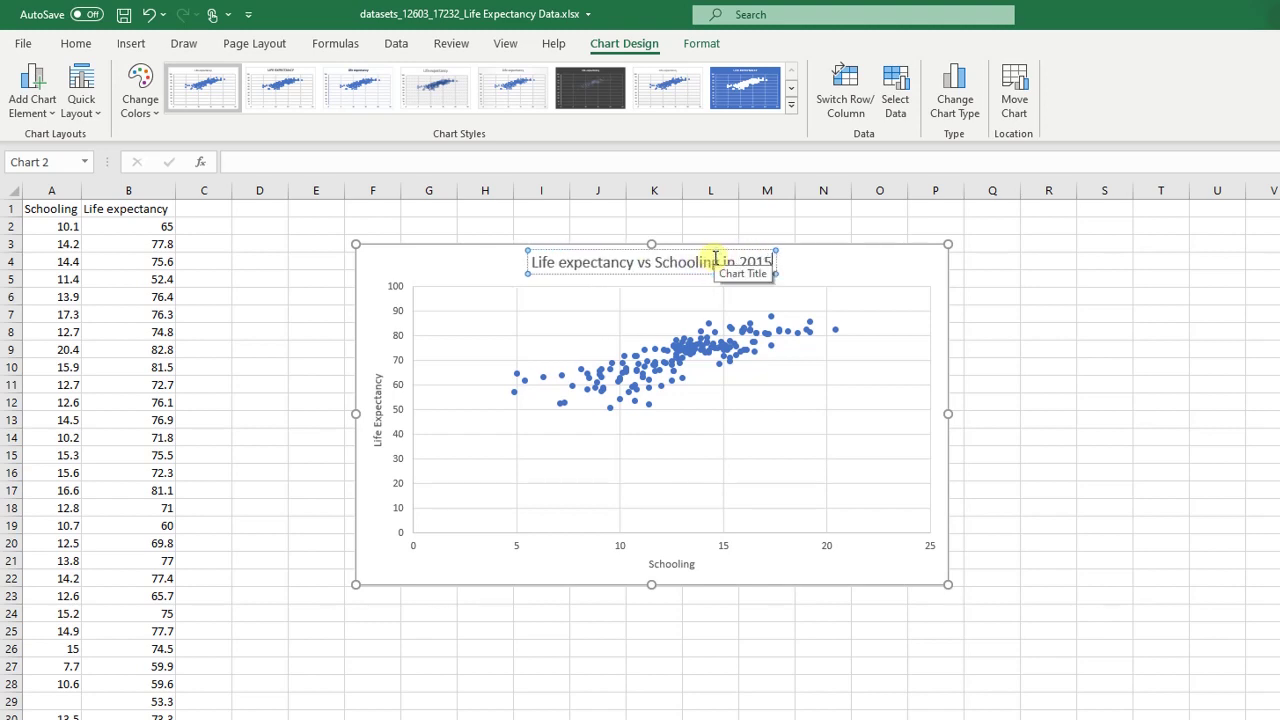
text( (WH)
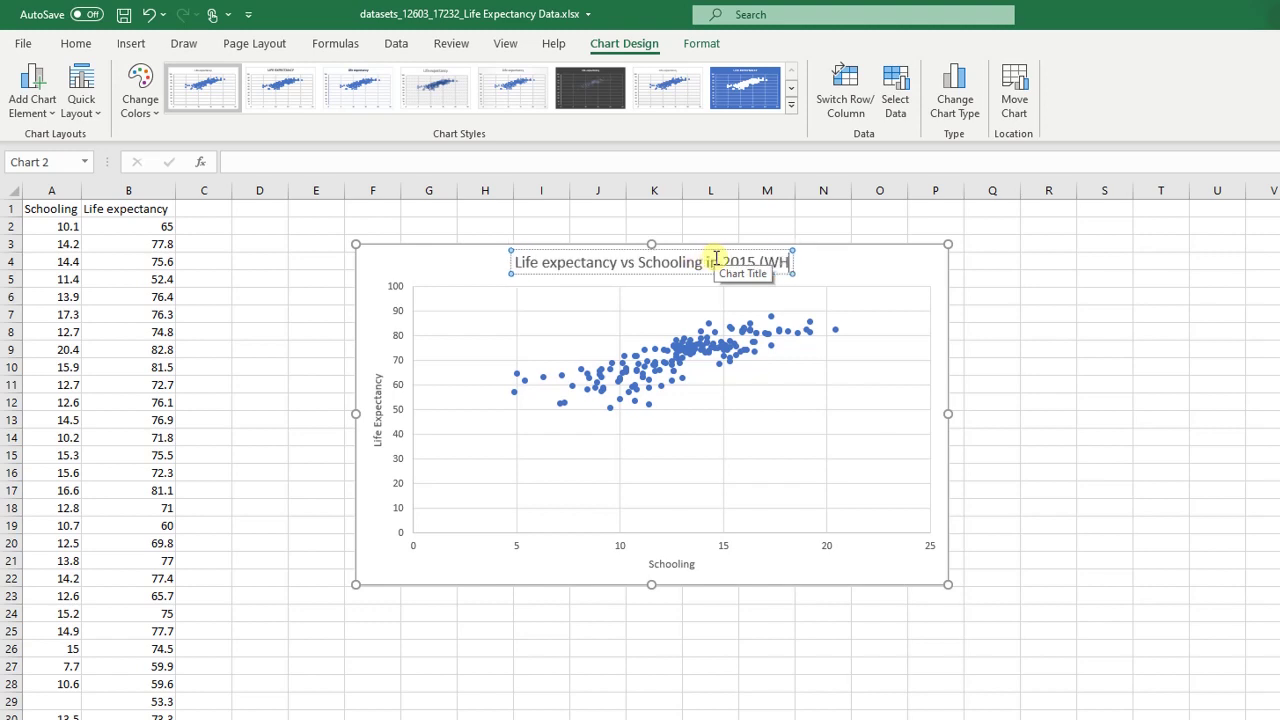
text(O Dataset))
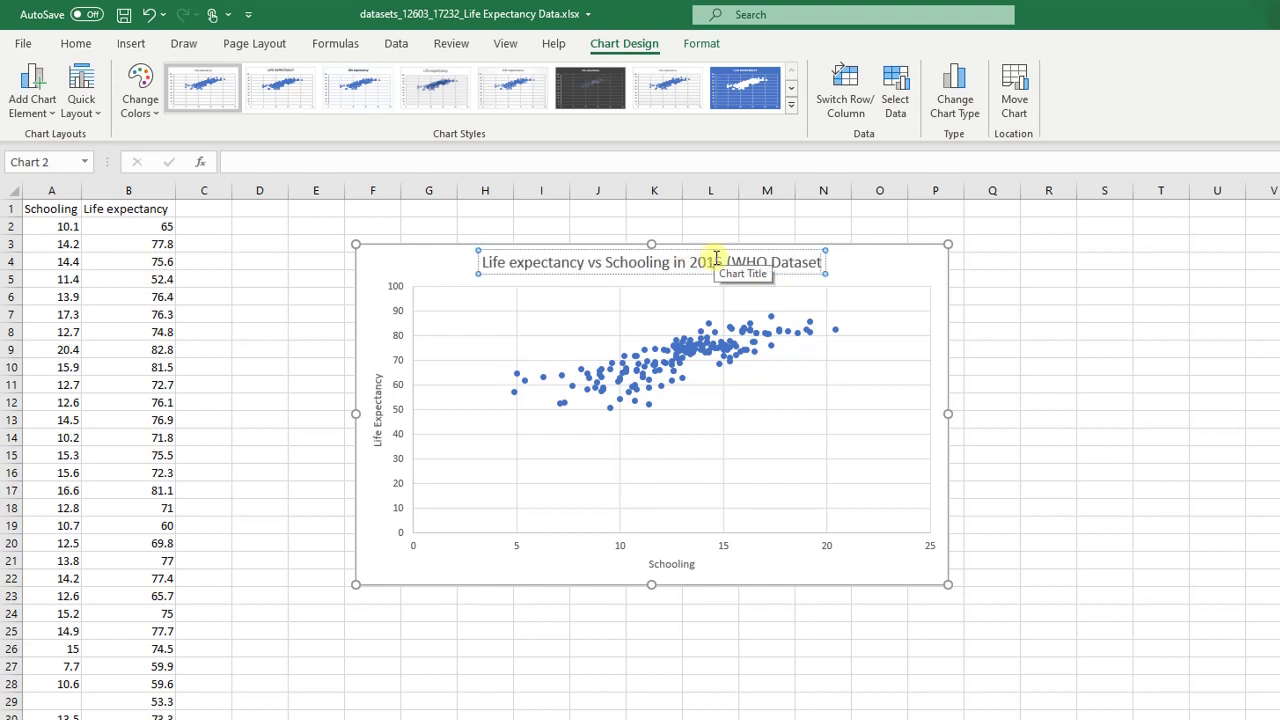
click(830, 685)
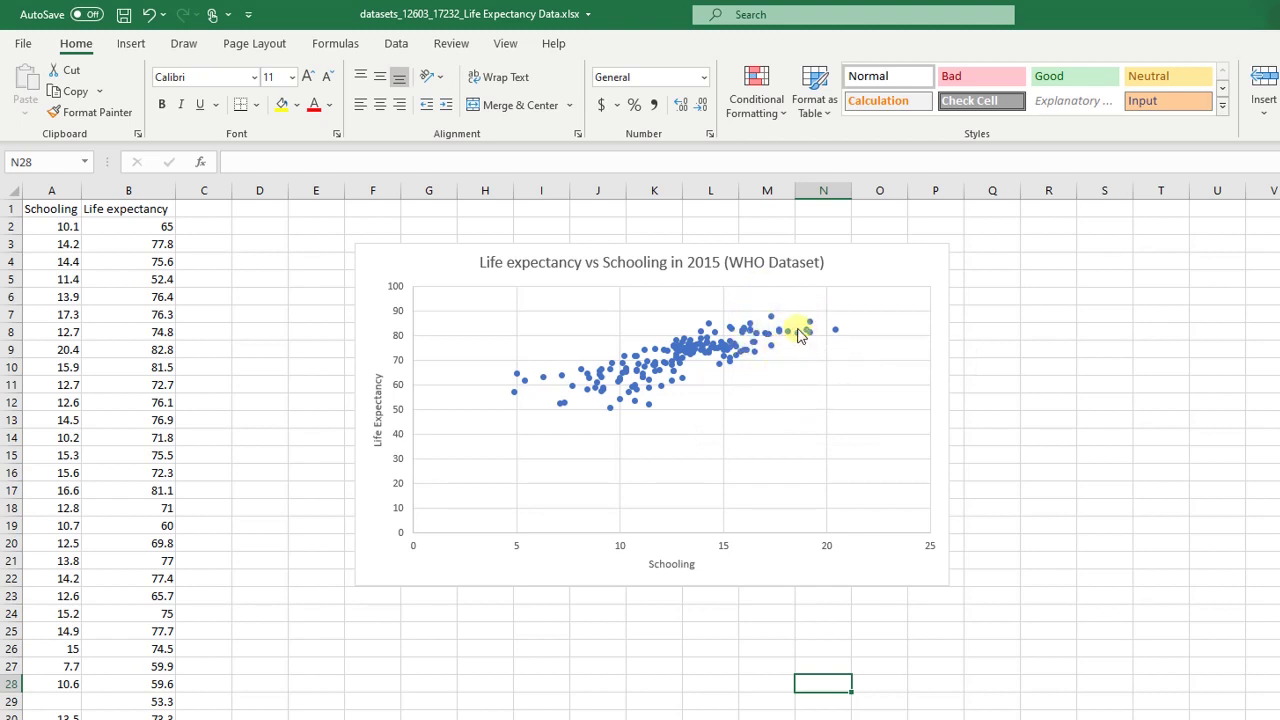
Step: Add a linear trendline to the data series and display its equation and R-squared value on the chart
mouse_move(800, 336)
click(612, 414)
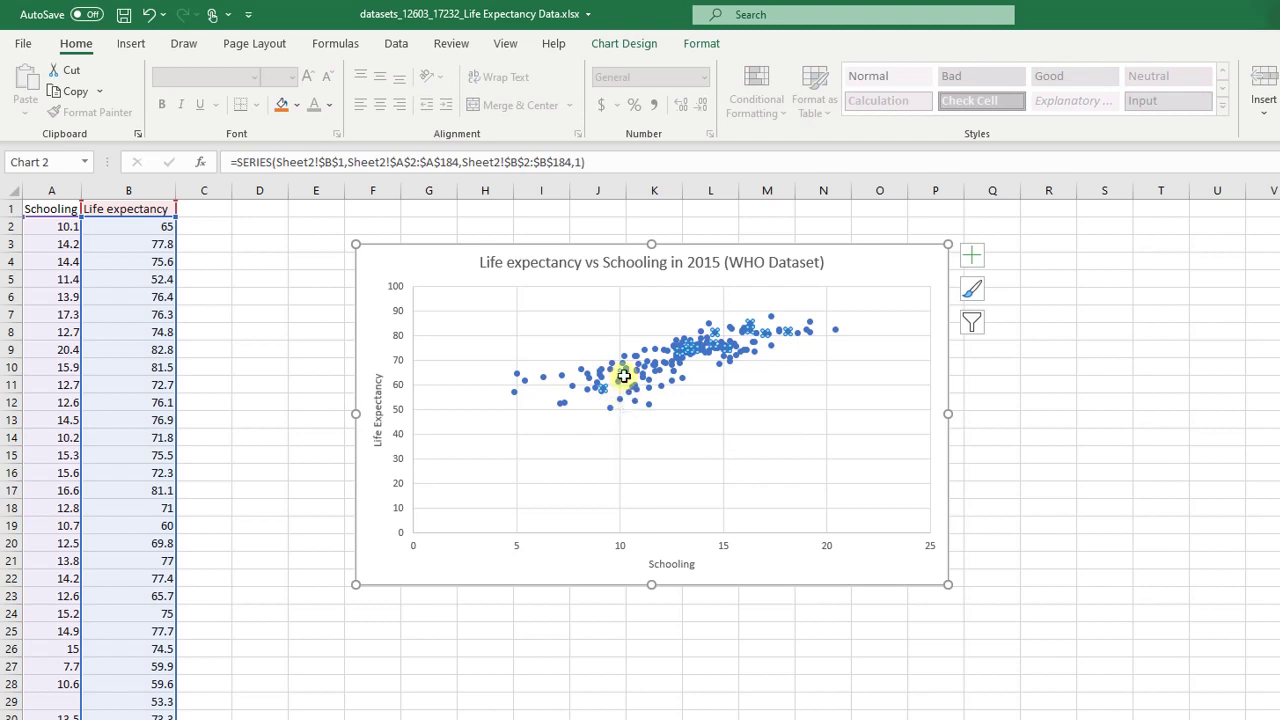
right_click(622, 373)
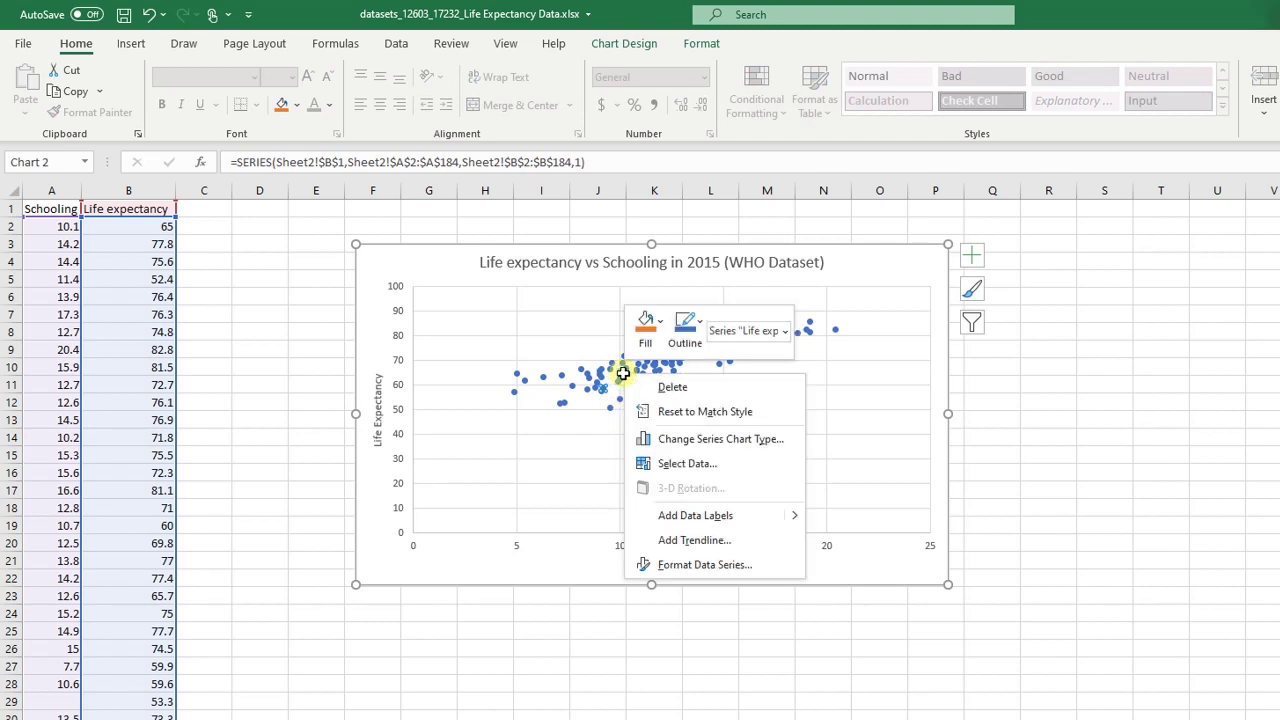
click(668, 545)
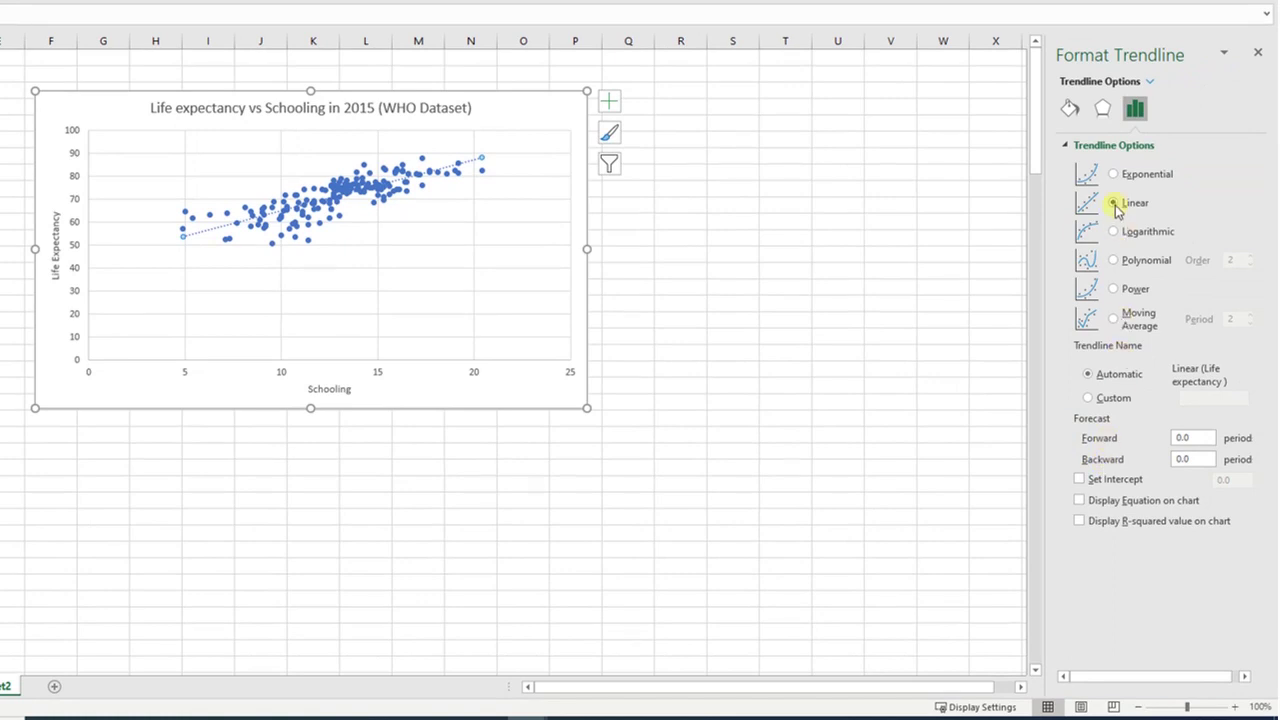
click(1106, 528)
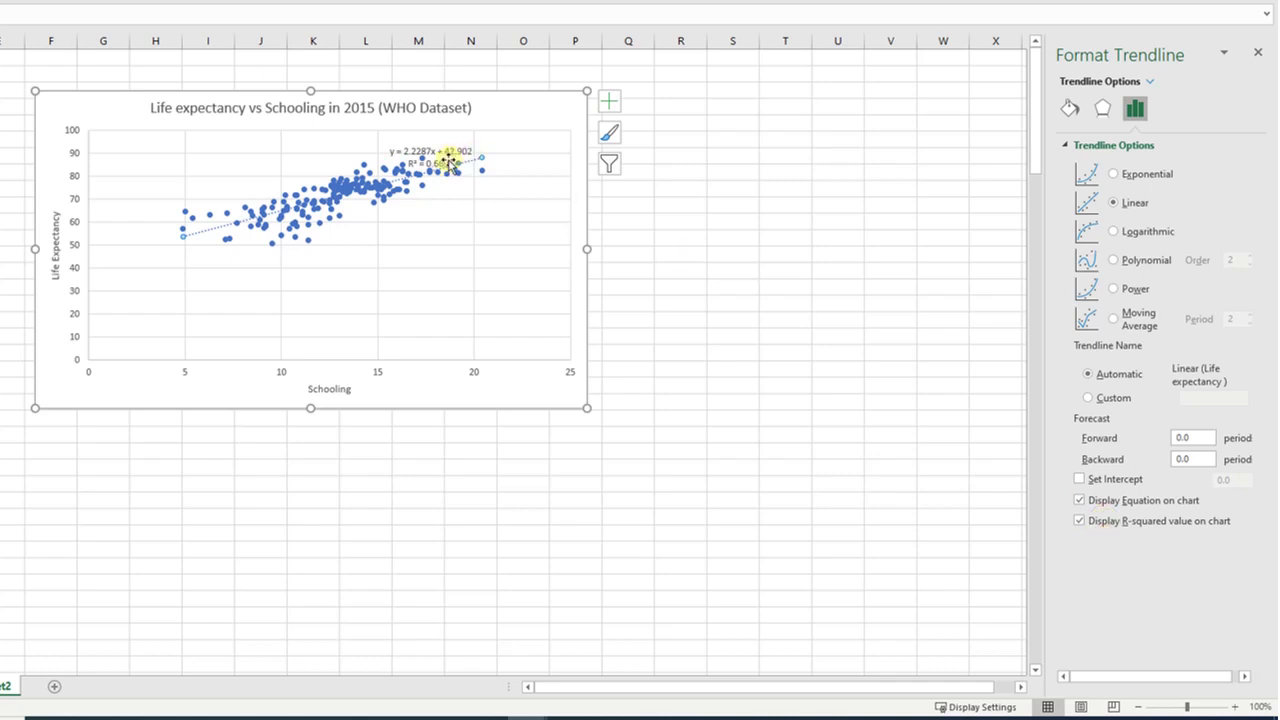
Step: Move the trendline equation label to the clear area above the points, between 5 and 10 on the Schooling axis
drag(449, 163, 250, 147)
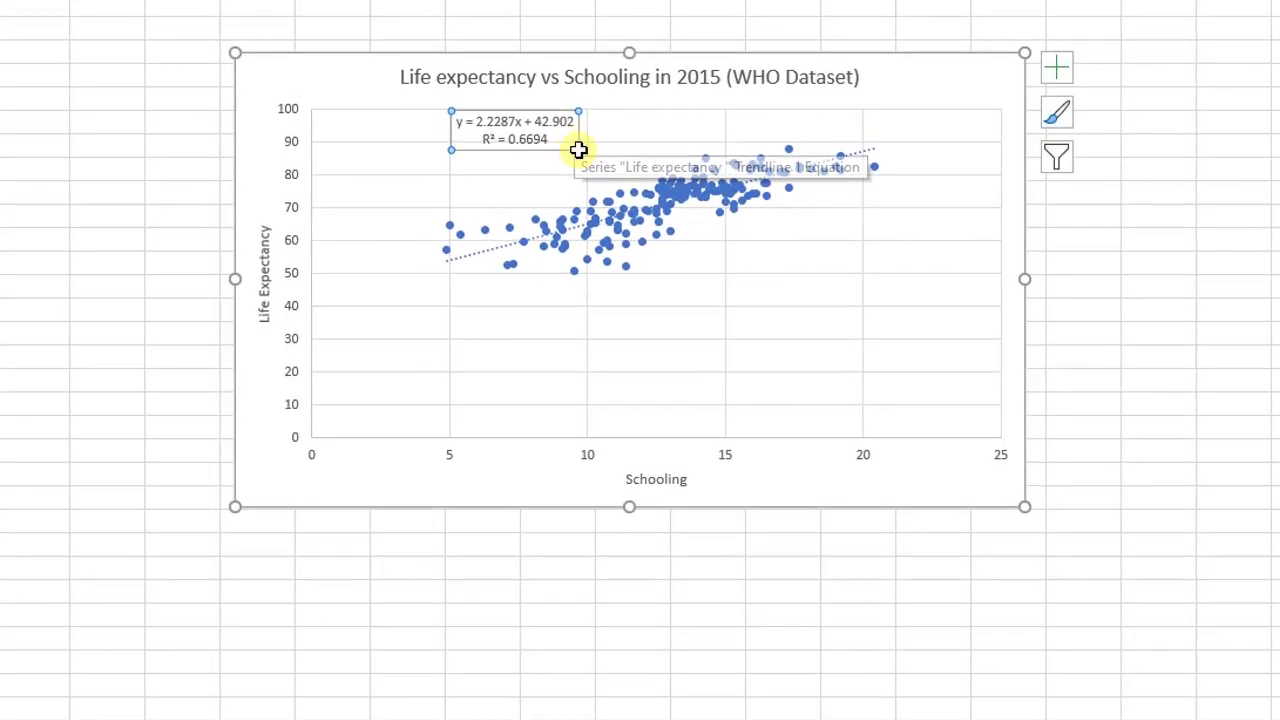
click(568, 144)
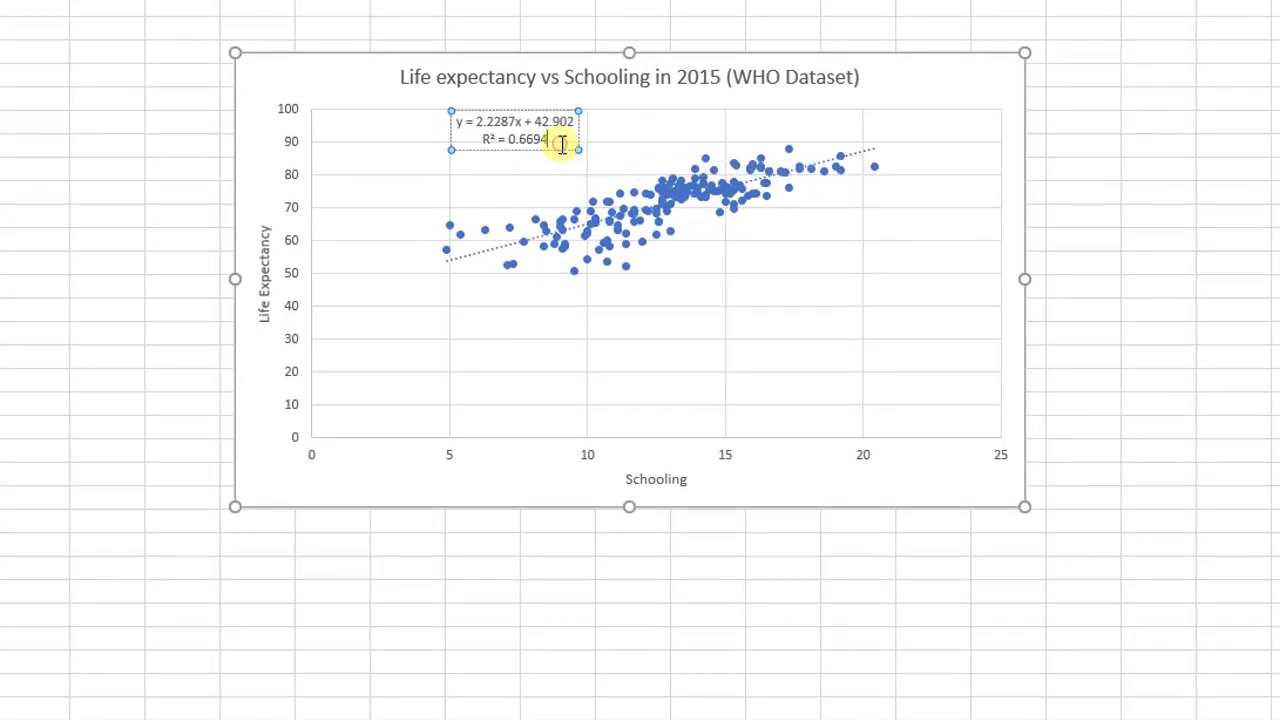
click(580, 150)
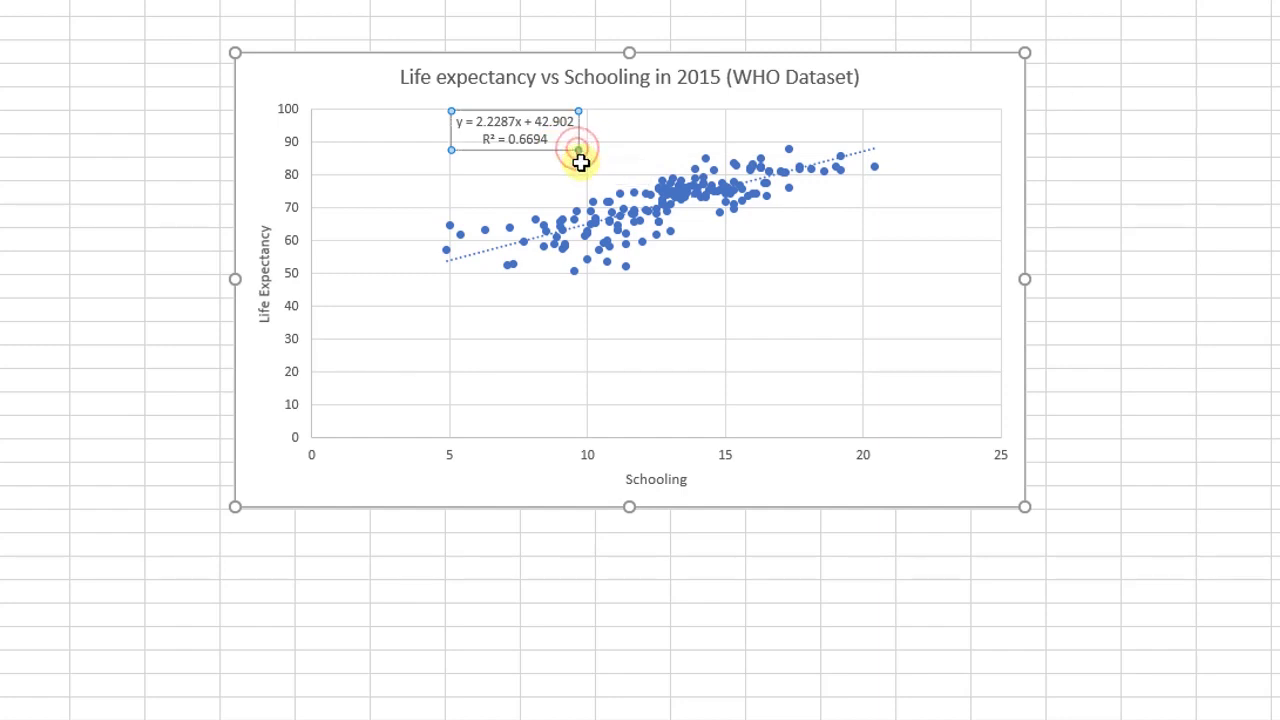
click(487, 124)
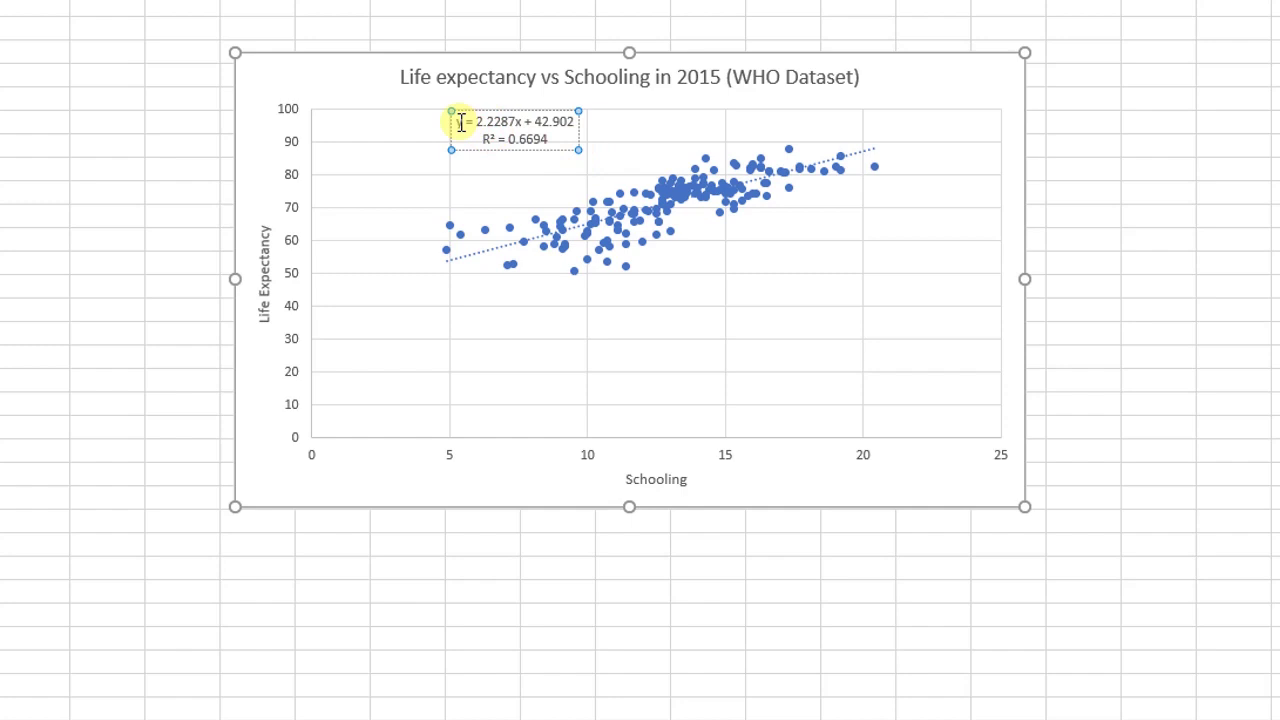
click(558, 141)
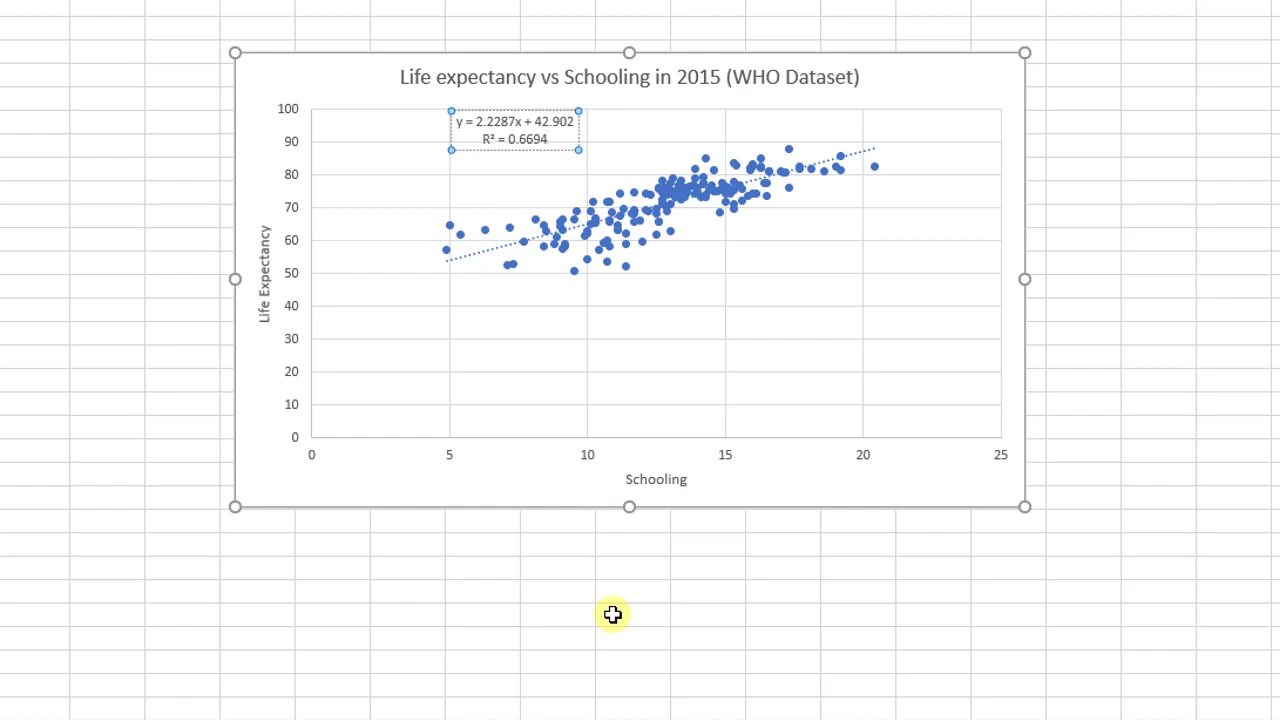
Step: Append "(x)" to the horizontal axis title so it reads "Schooling (x)"
click(686, 480)
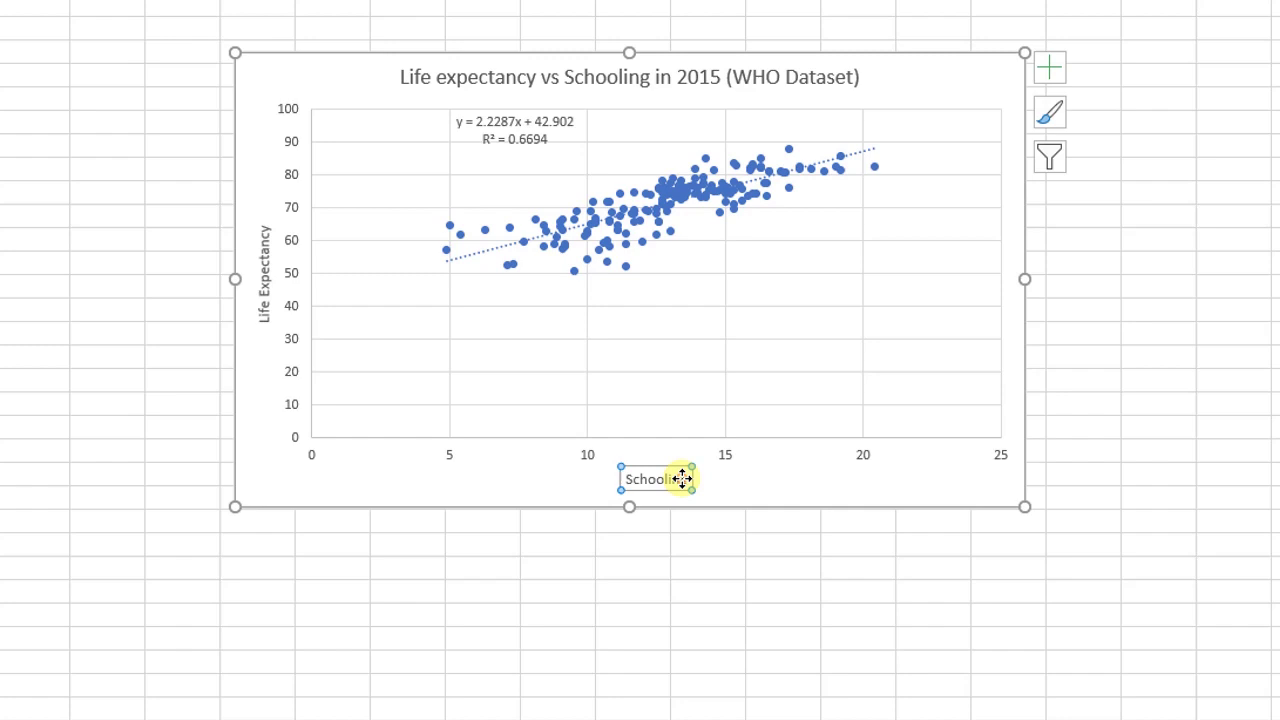
click(688, 480)
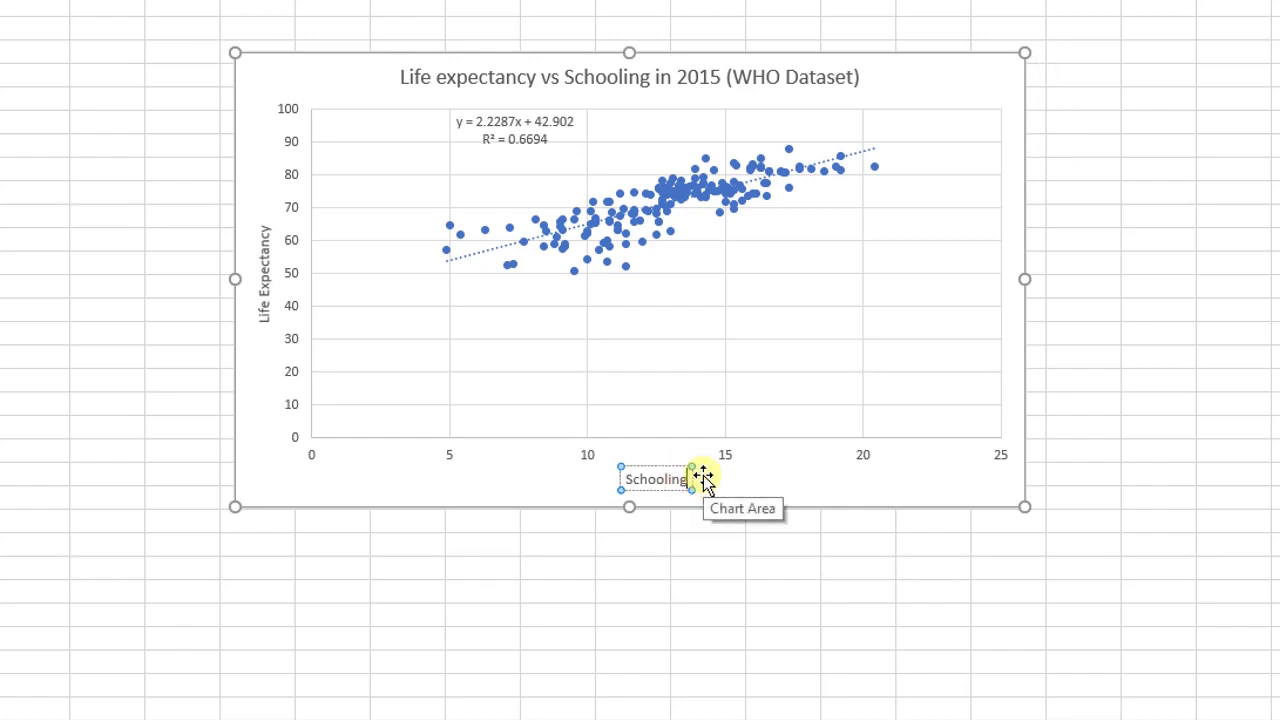
text((x)
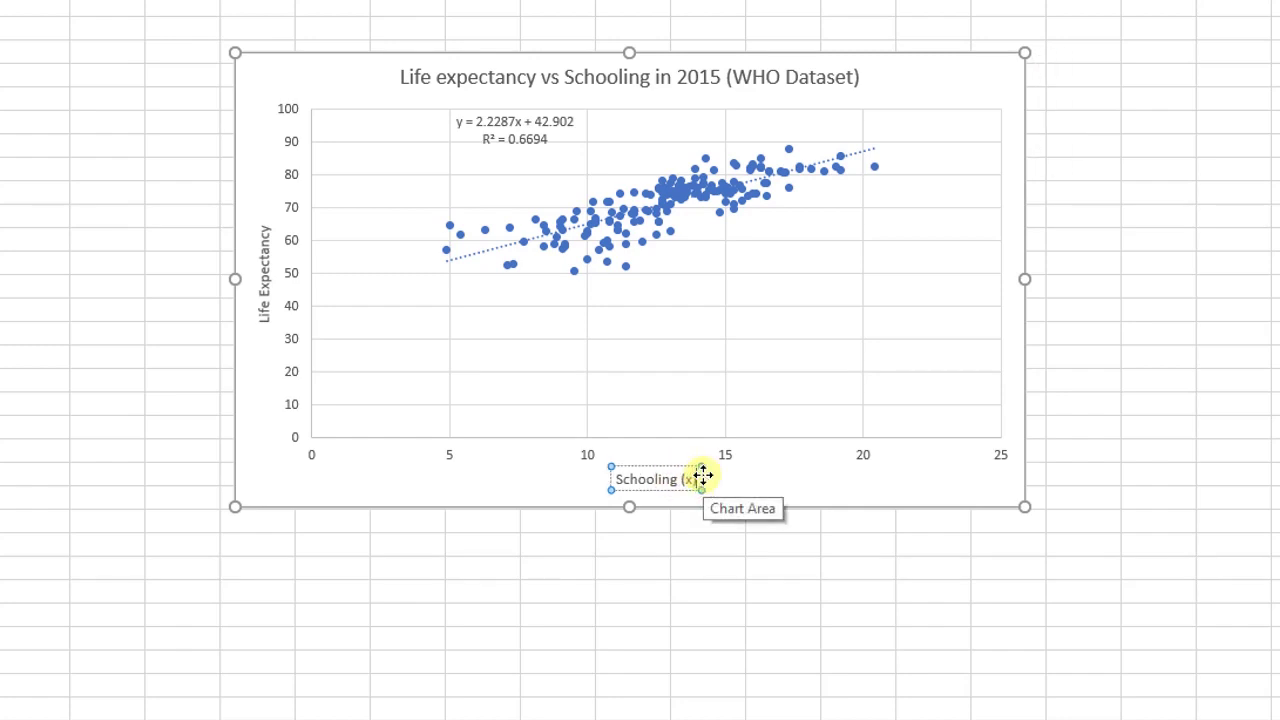
text())
Step: Append "(y)" to the vertical axis title so it reads "Life Expectancy (y)", and deselect the chart
click(271, 303)
click(263, 287)
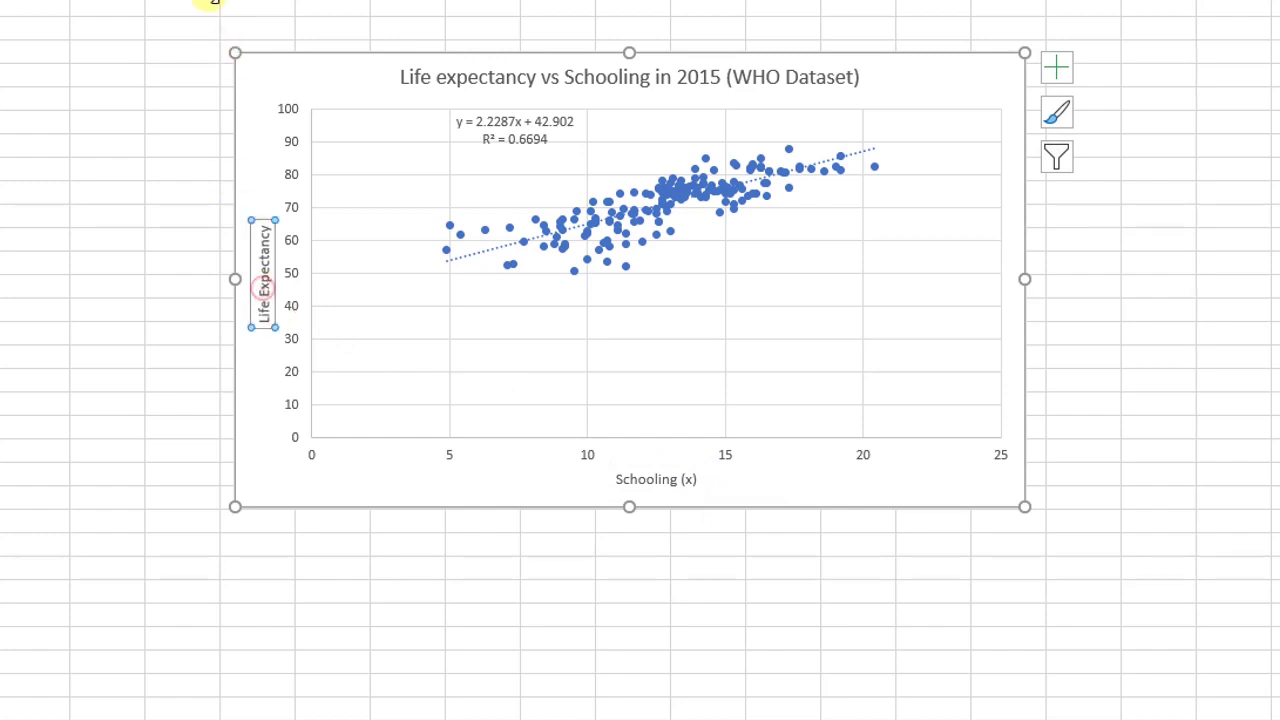
click(265, 225)
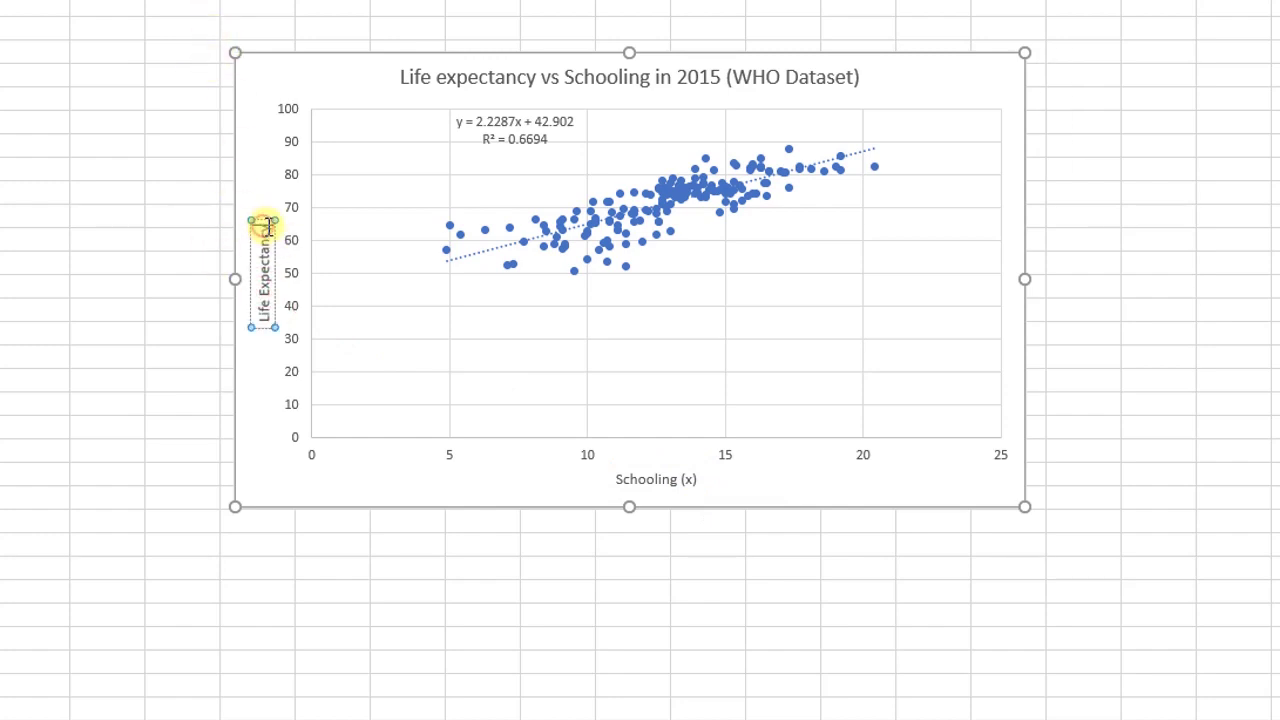
text((y)
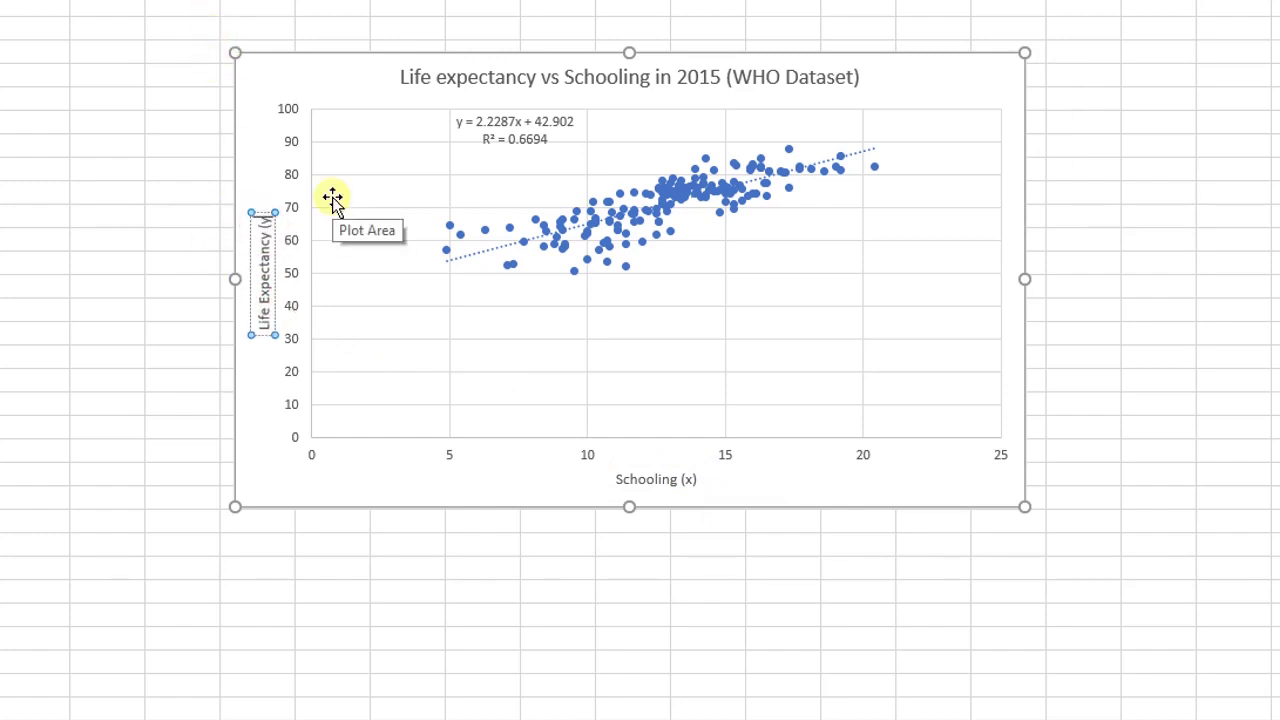
text())
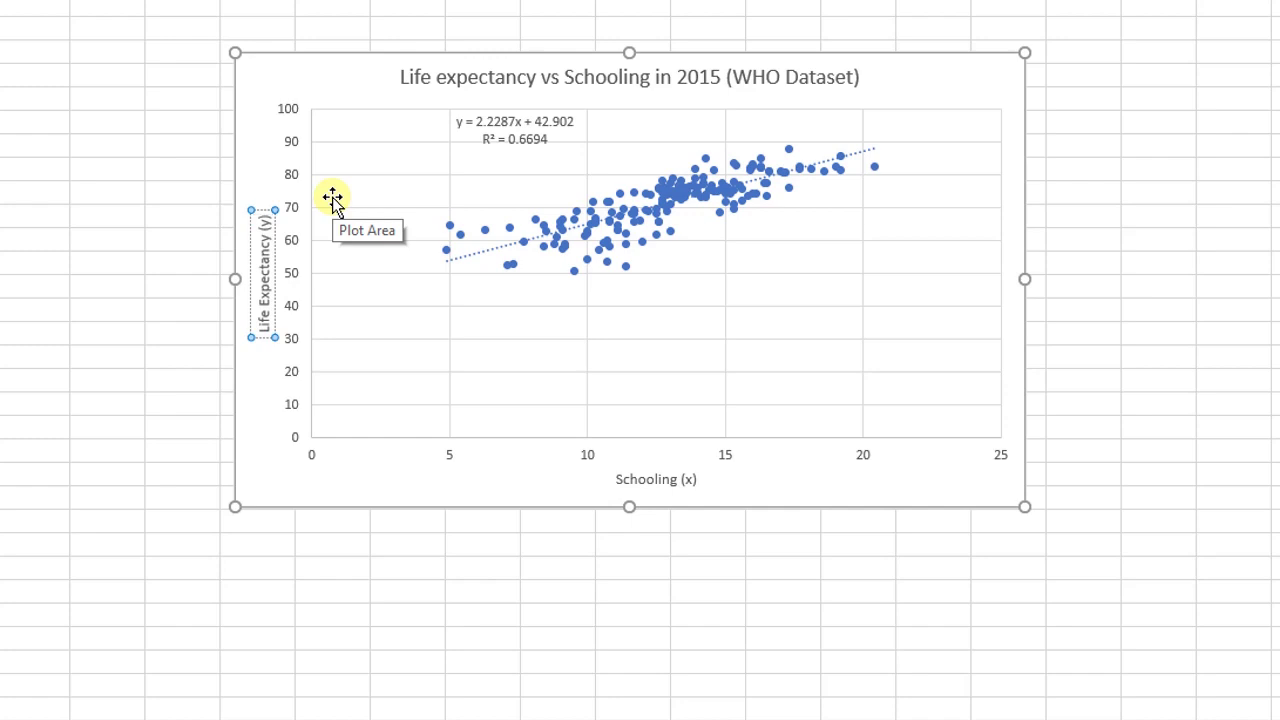
click(583, 622)
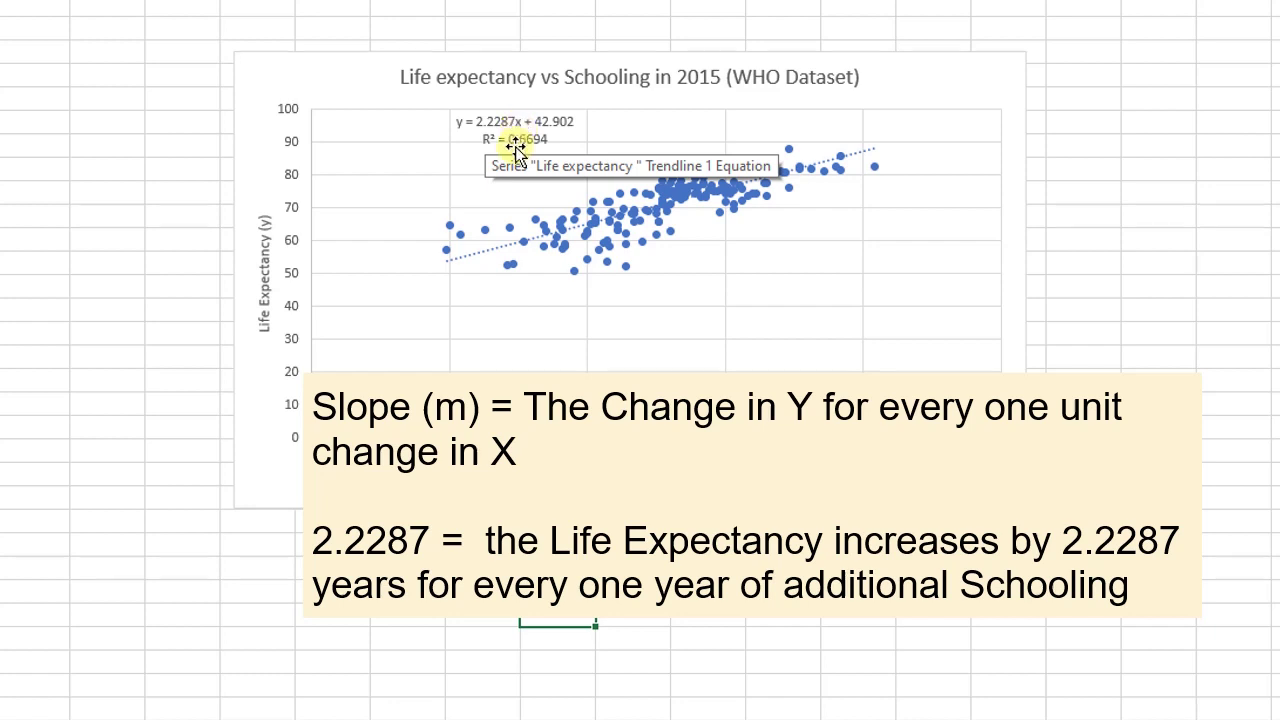
key(Down)
key(Down)
key(Left)
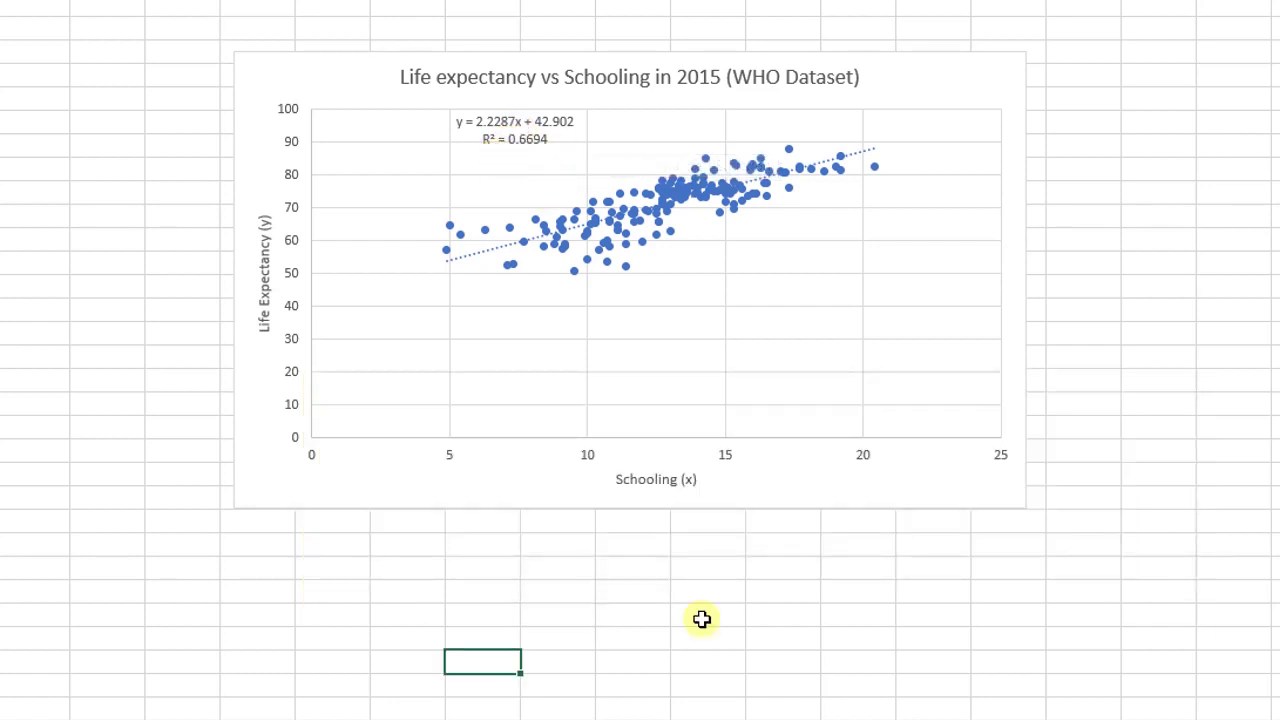
Step: Enter the label "R^2 =" in a cell below the chart and the value 0.6694 beside it in J25
click(497, 558)
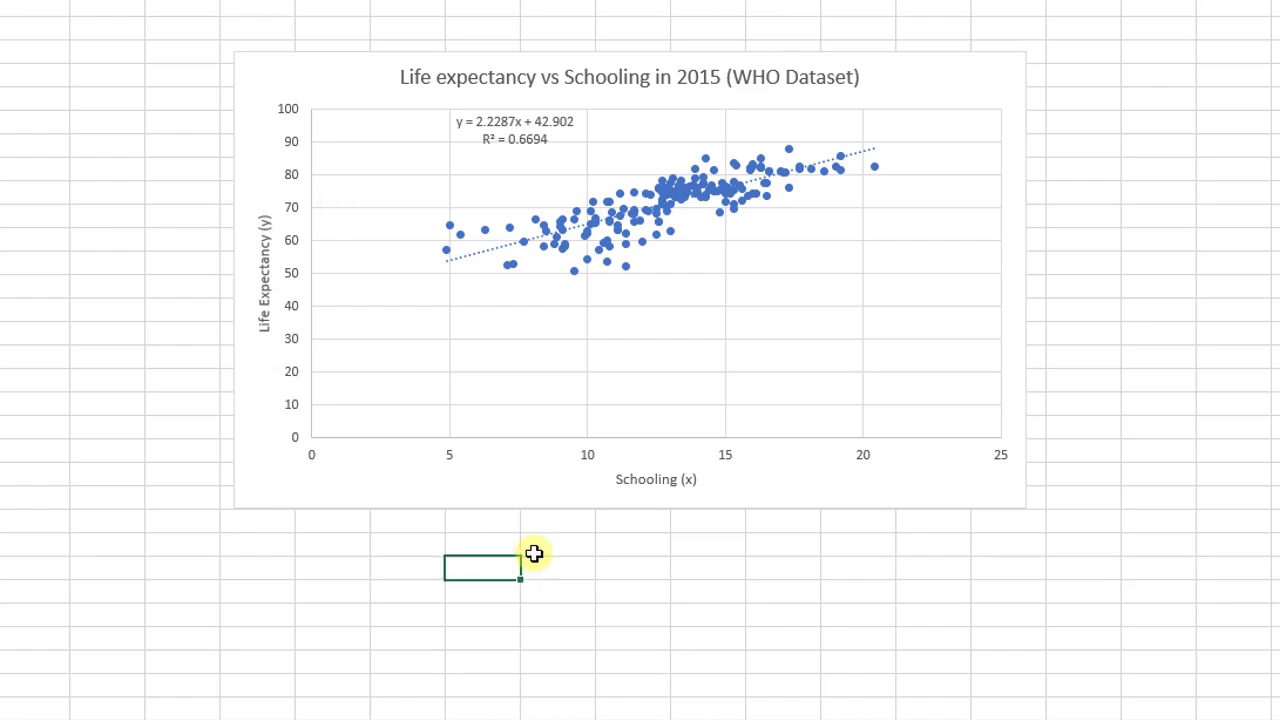
text(R^2 =)
key(Tab)
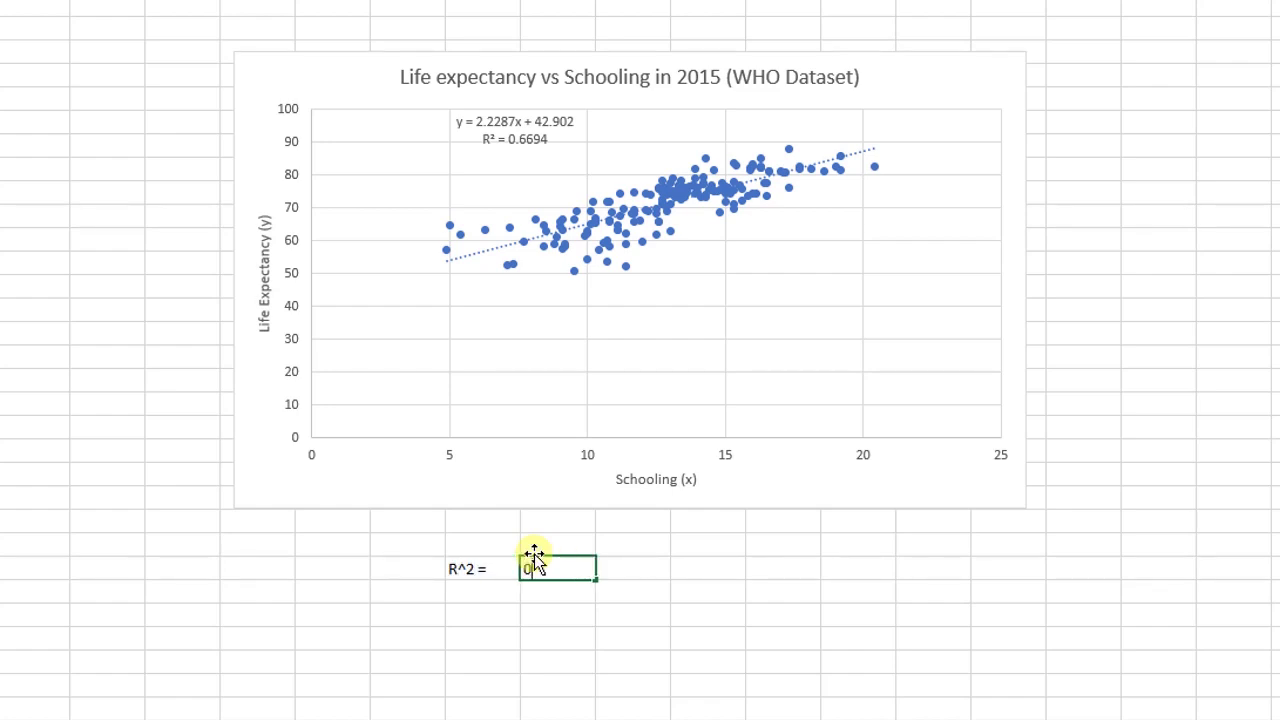
text(0.6694)
Step: Add the label "r =" beneath "R^2 =" and calculate the correlation coefficient beside it with the formula =sqrt(J25)
click(460, 599)
text(r =)
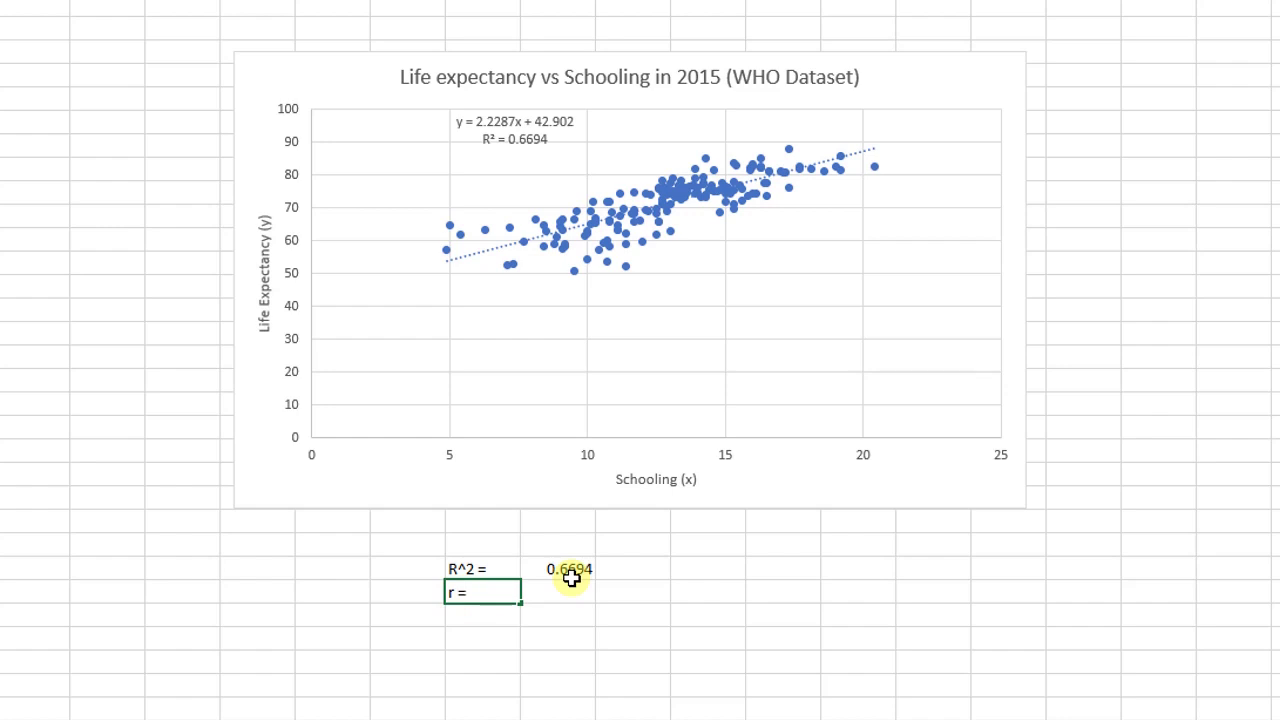
key(Tab)
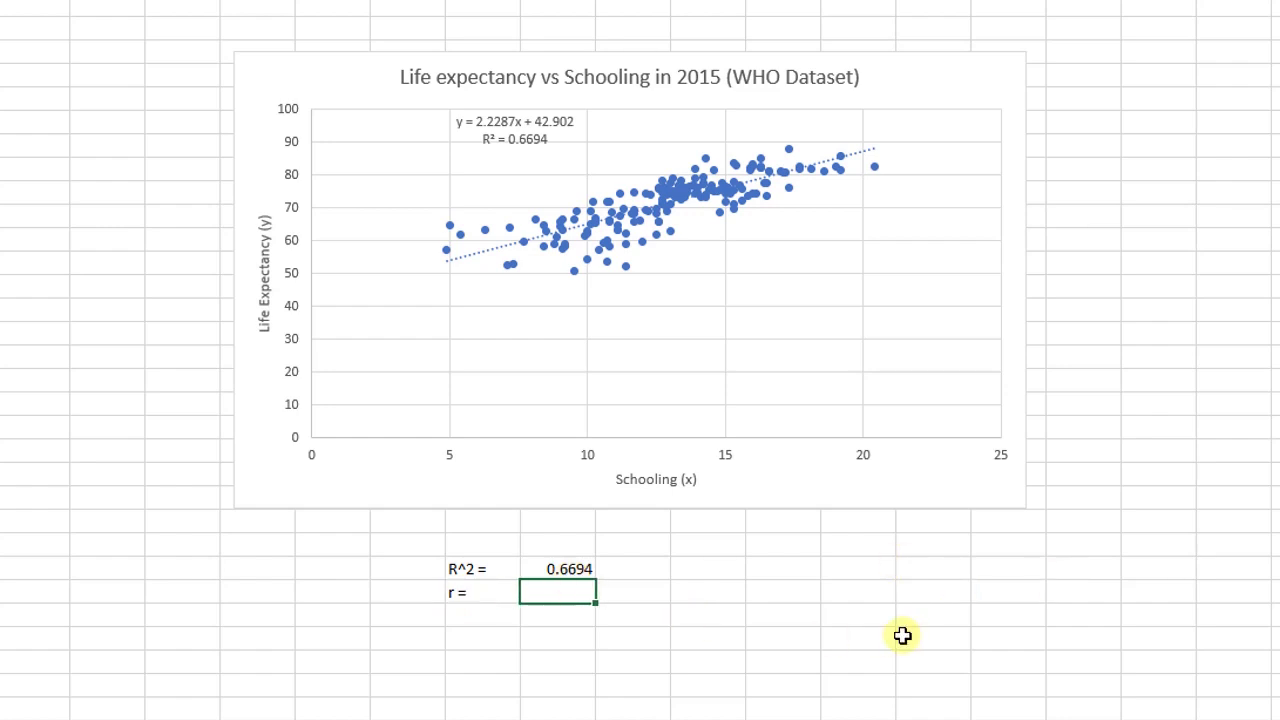
text(=sqrt)
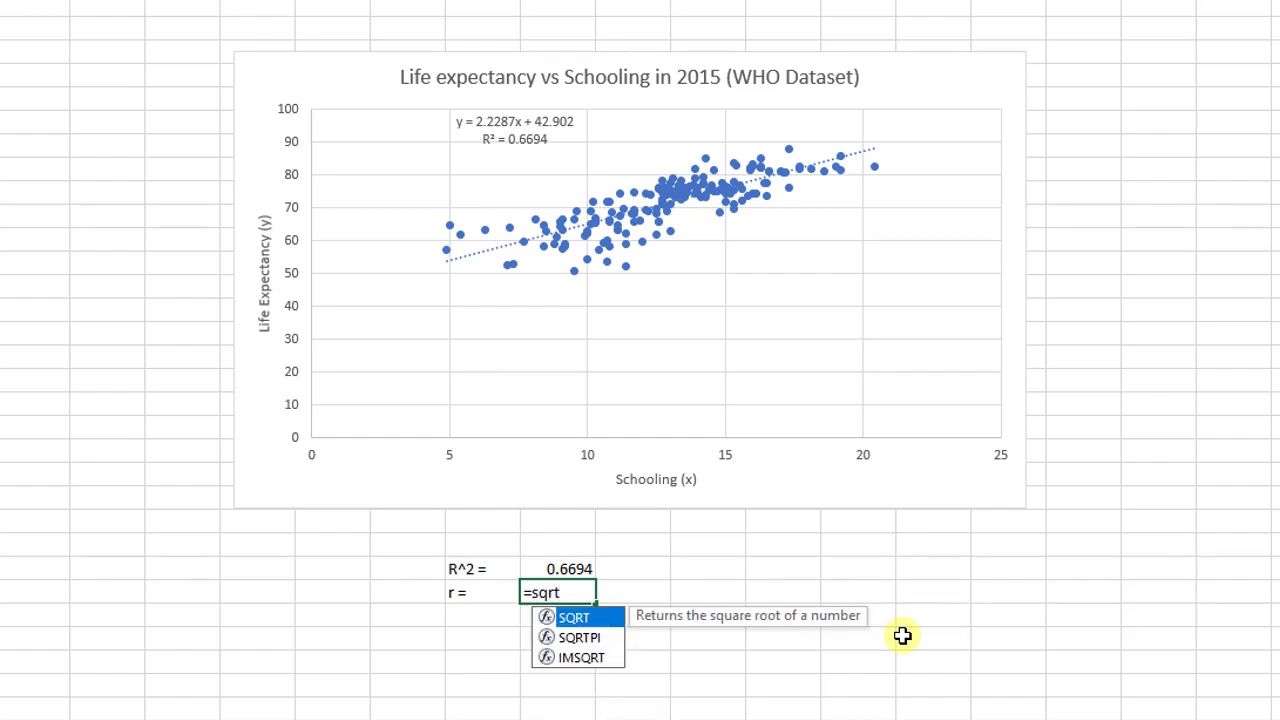
text(()
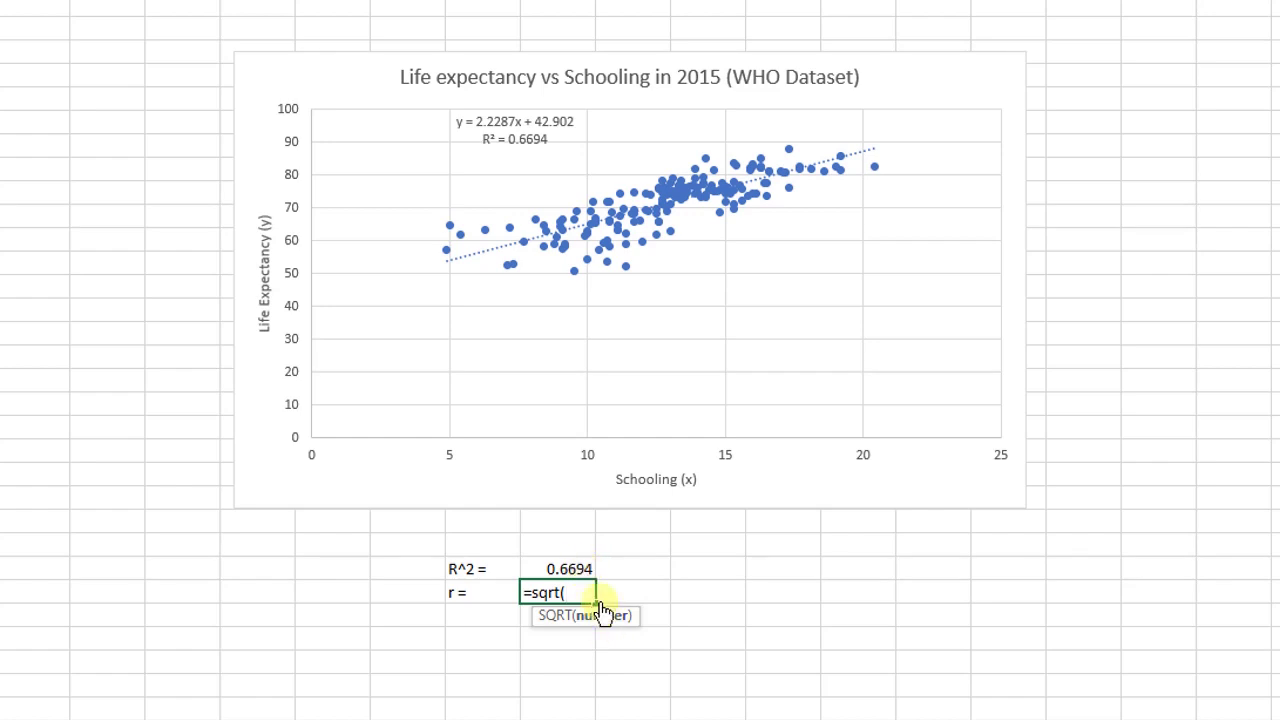
click(580, 568)
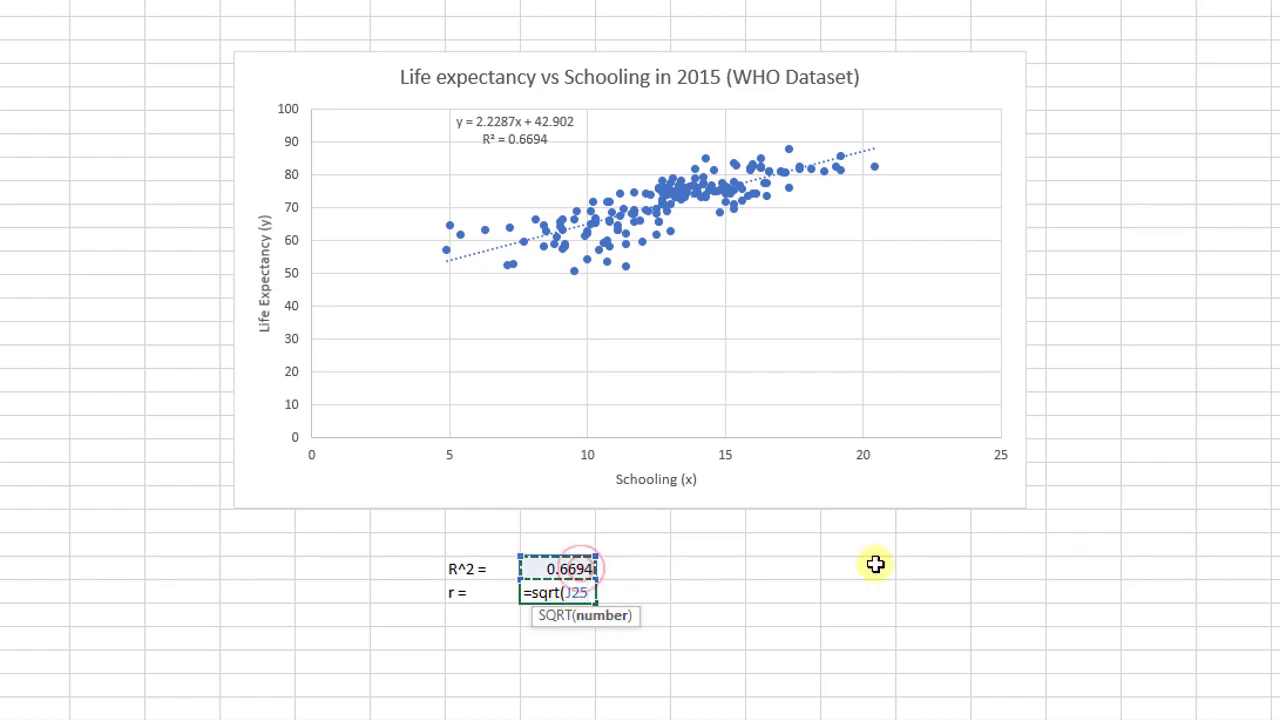
text())
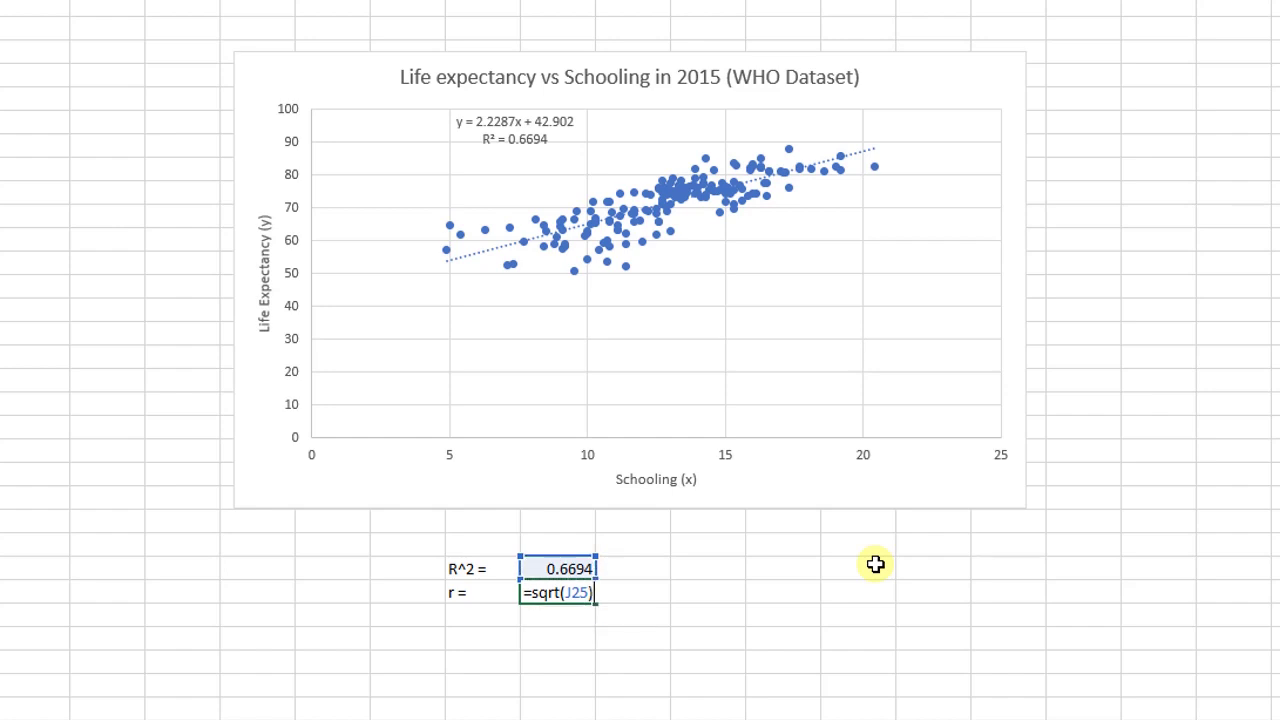
key(Return)
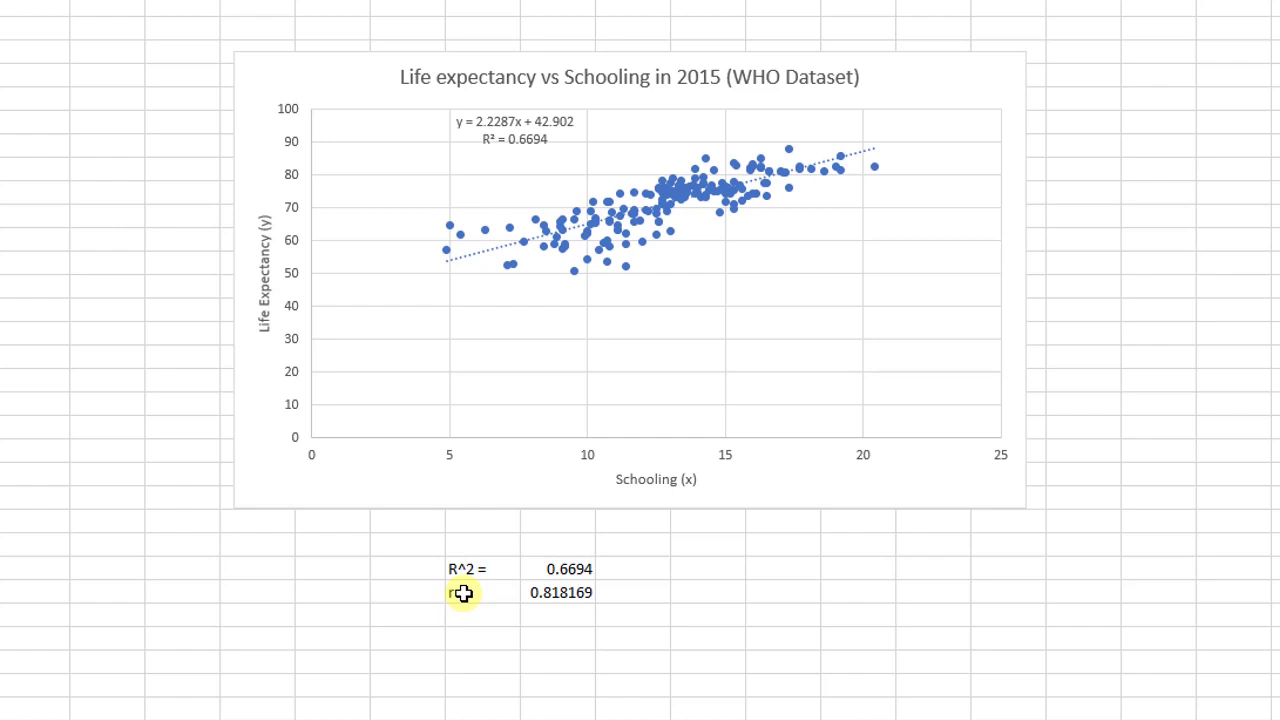
click(577, 594)
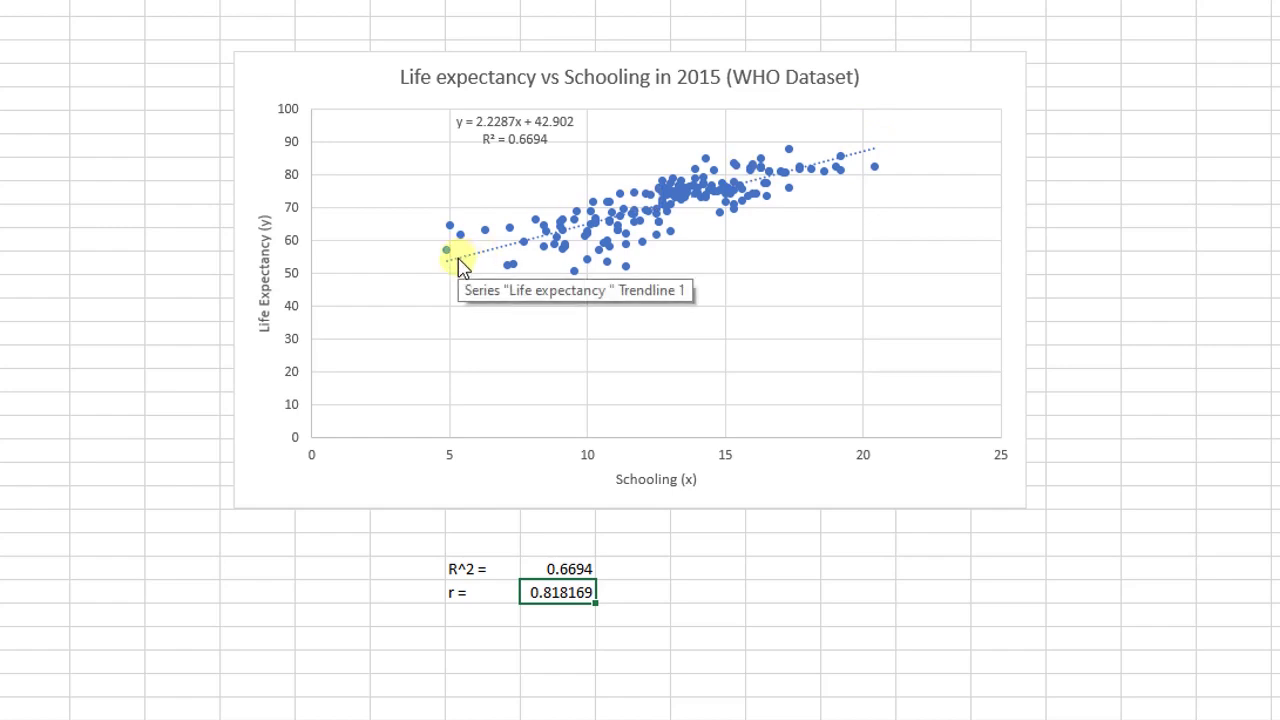
click(558, 569)
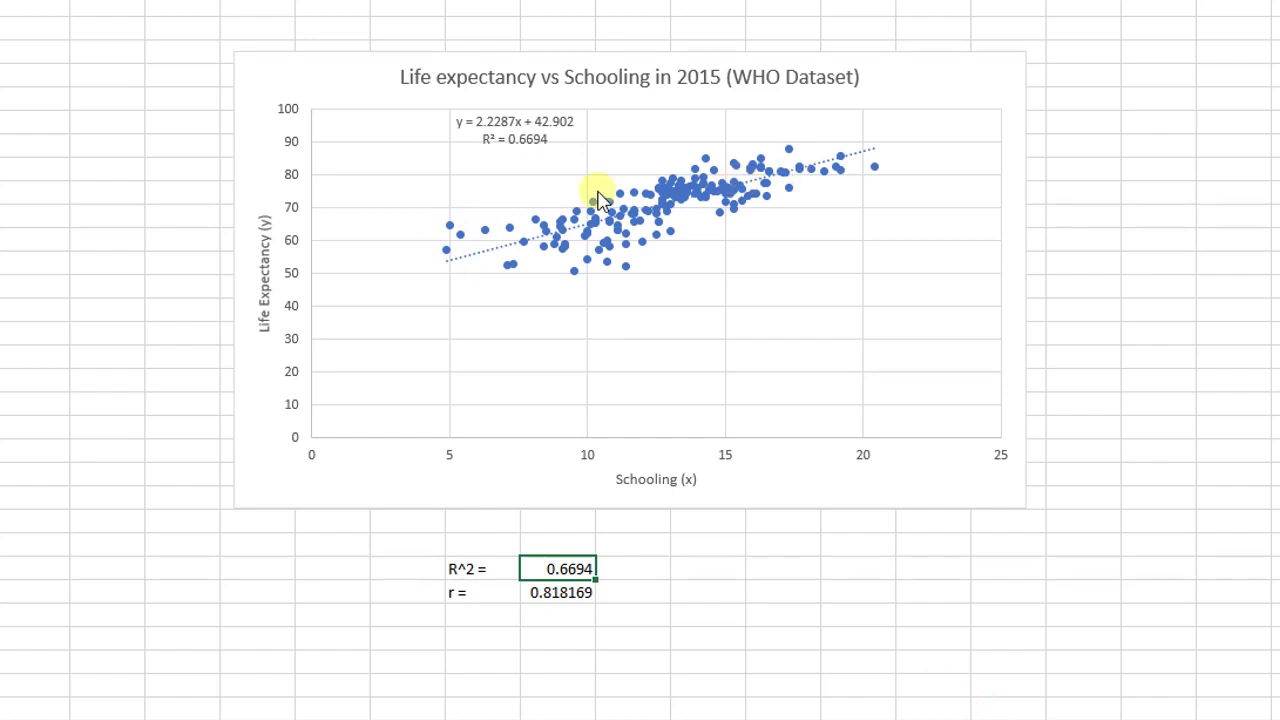
click(562, 597)
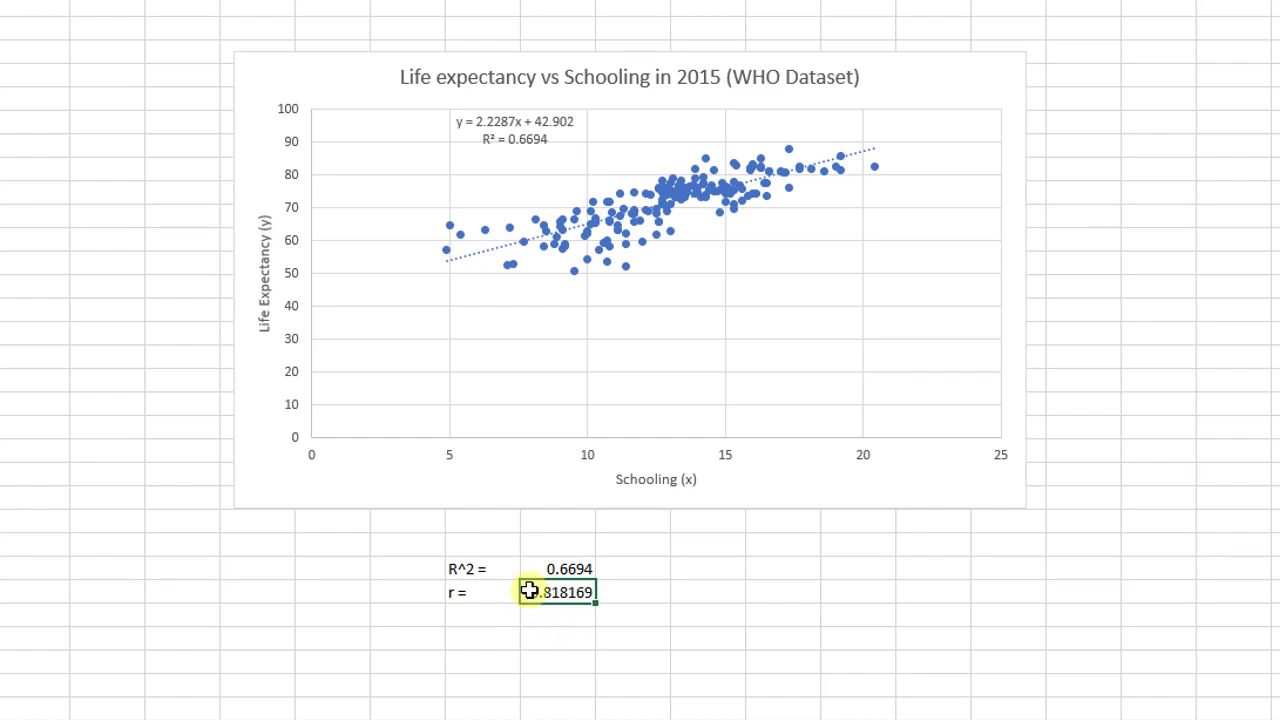
key(Return)
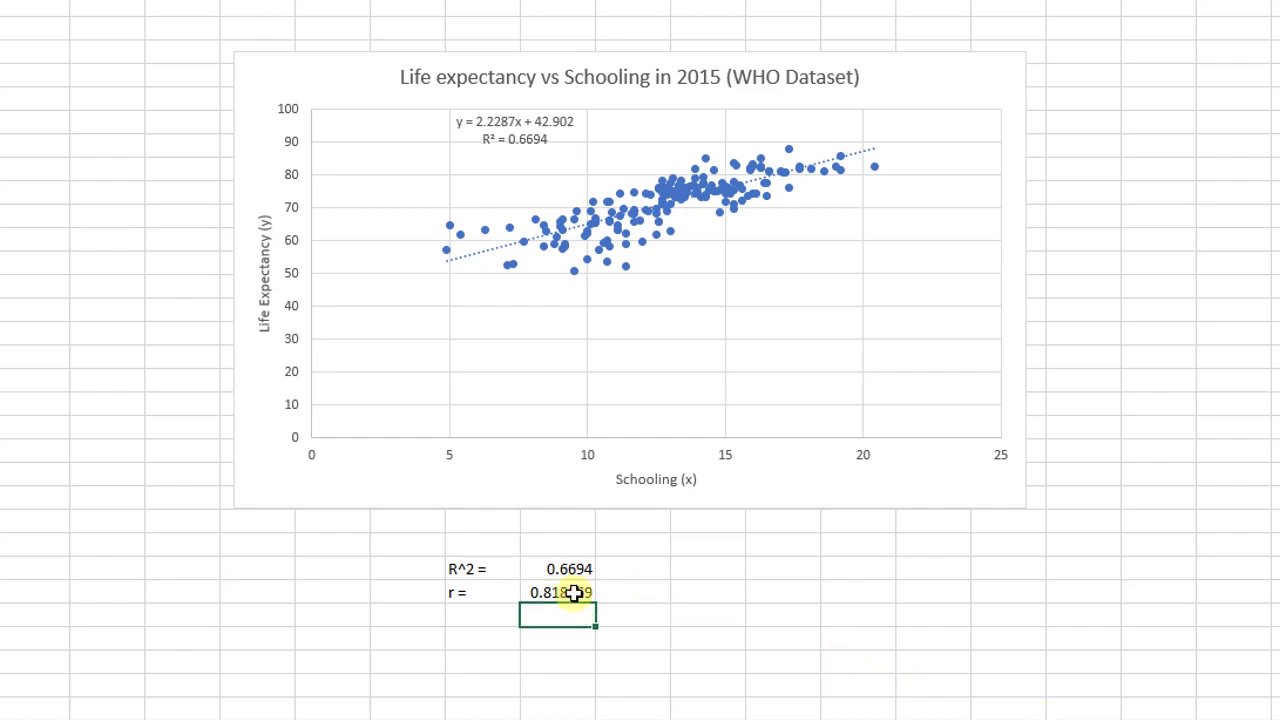